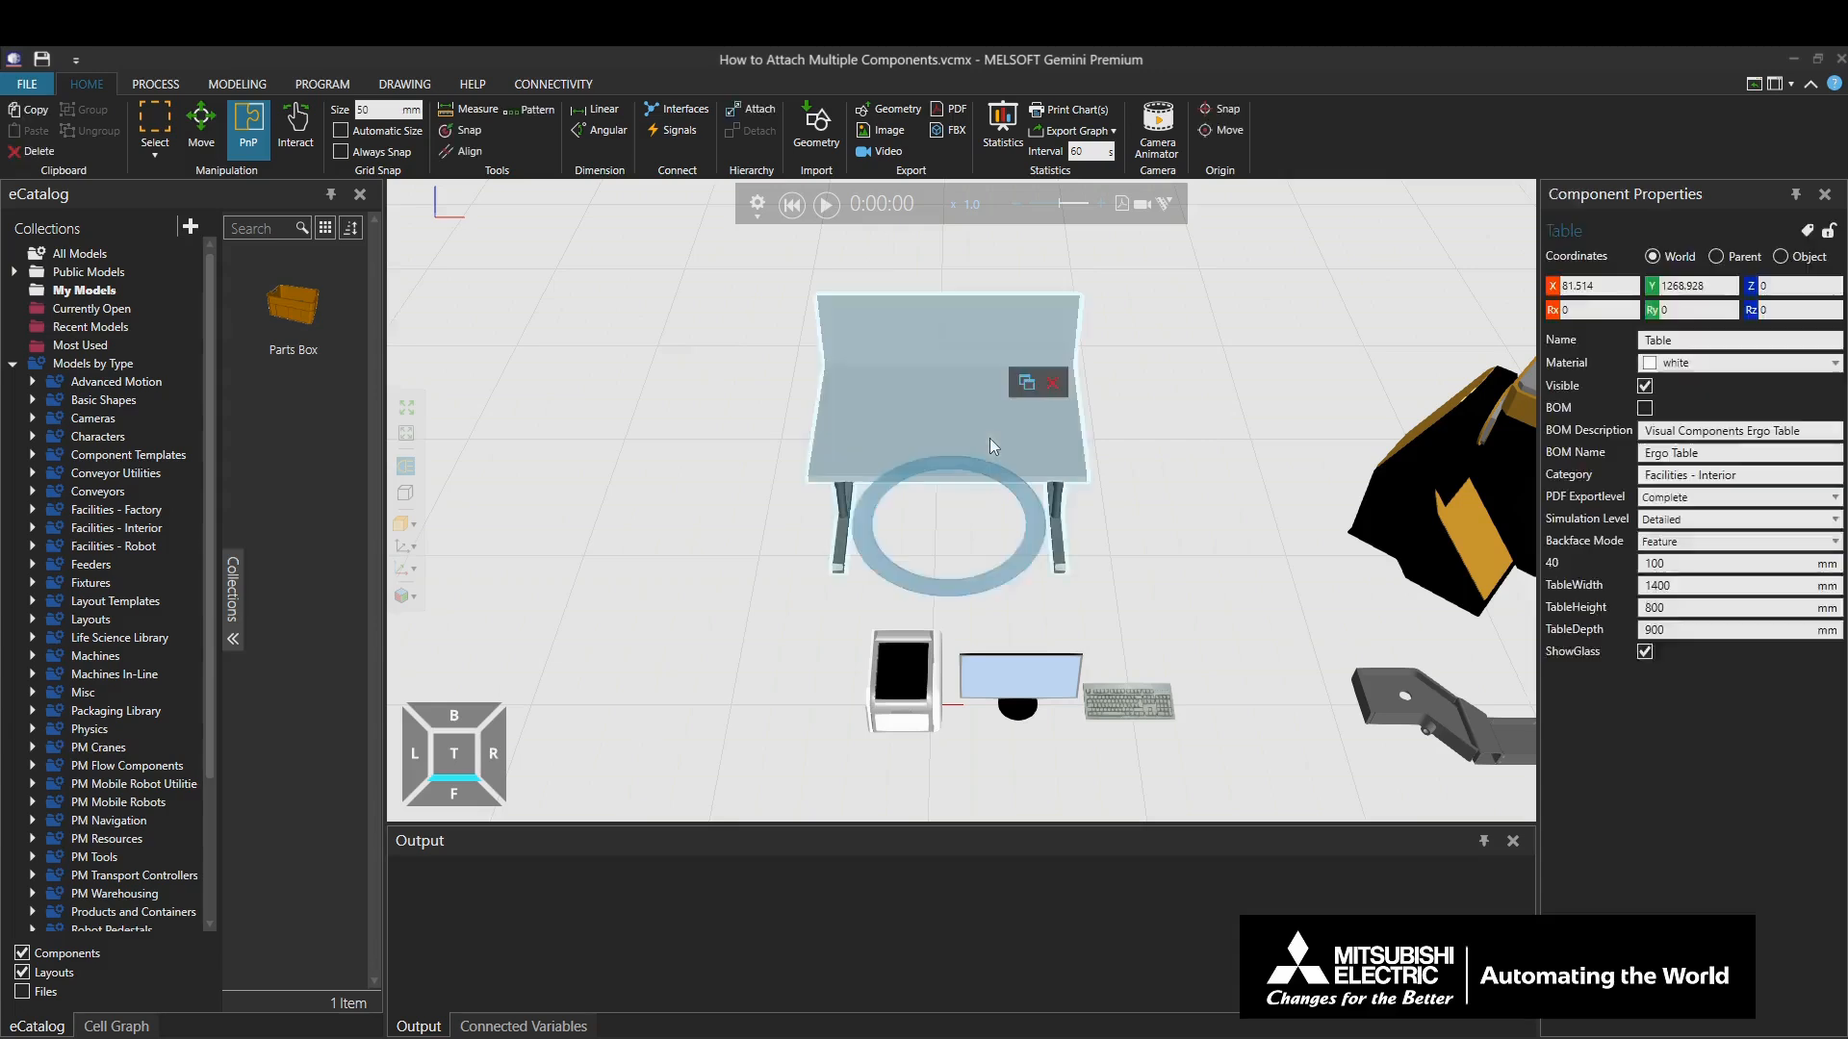
Shift the table slightly, attach the printer to it as a child, and reposition the table together with the printer.
mouse_move(960, 548)
left_mouse_down()
mouse_move(1139, 522)
mouse_move(1198, 547)
mouse_move(818, 549)
mouse_move(954, 551)
left_mouse_up()
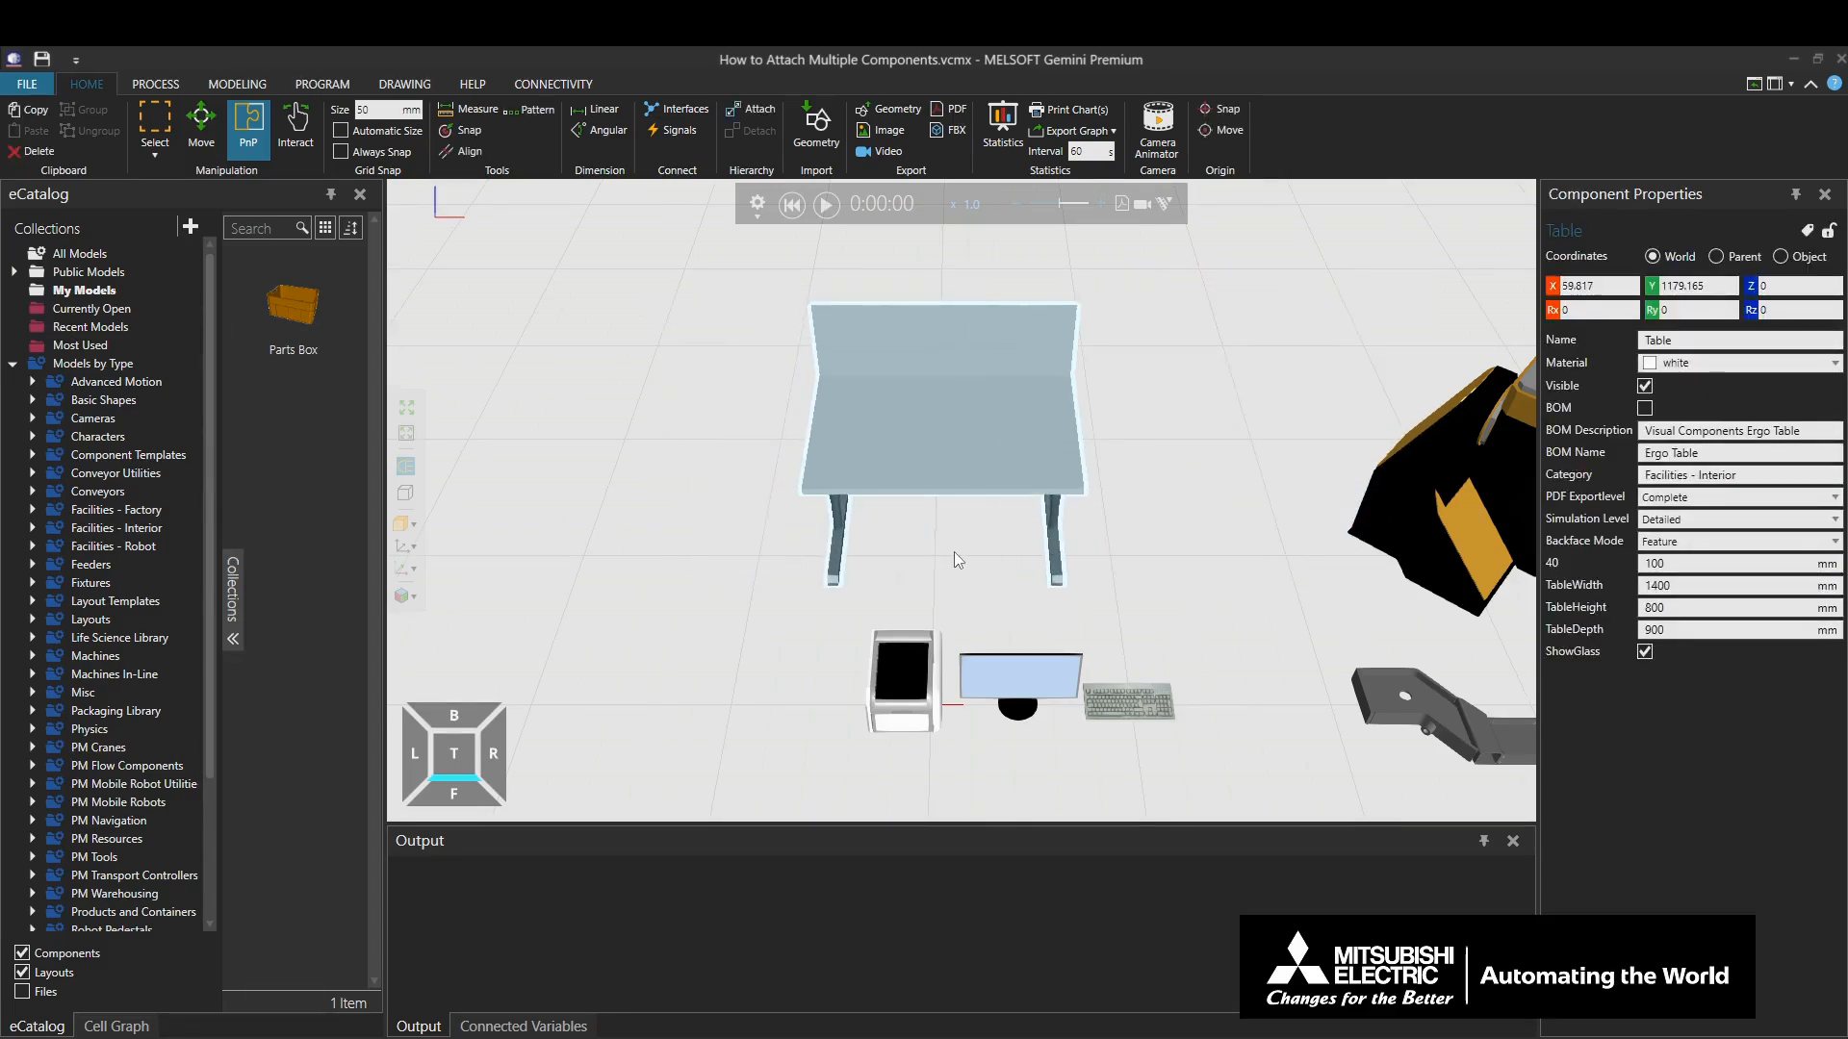
left_click(908, 671)
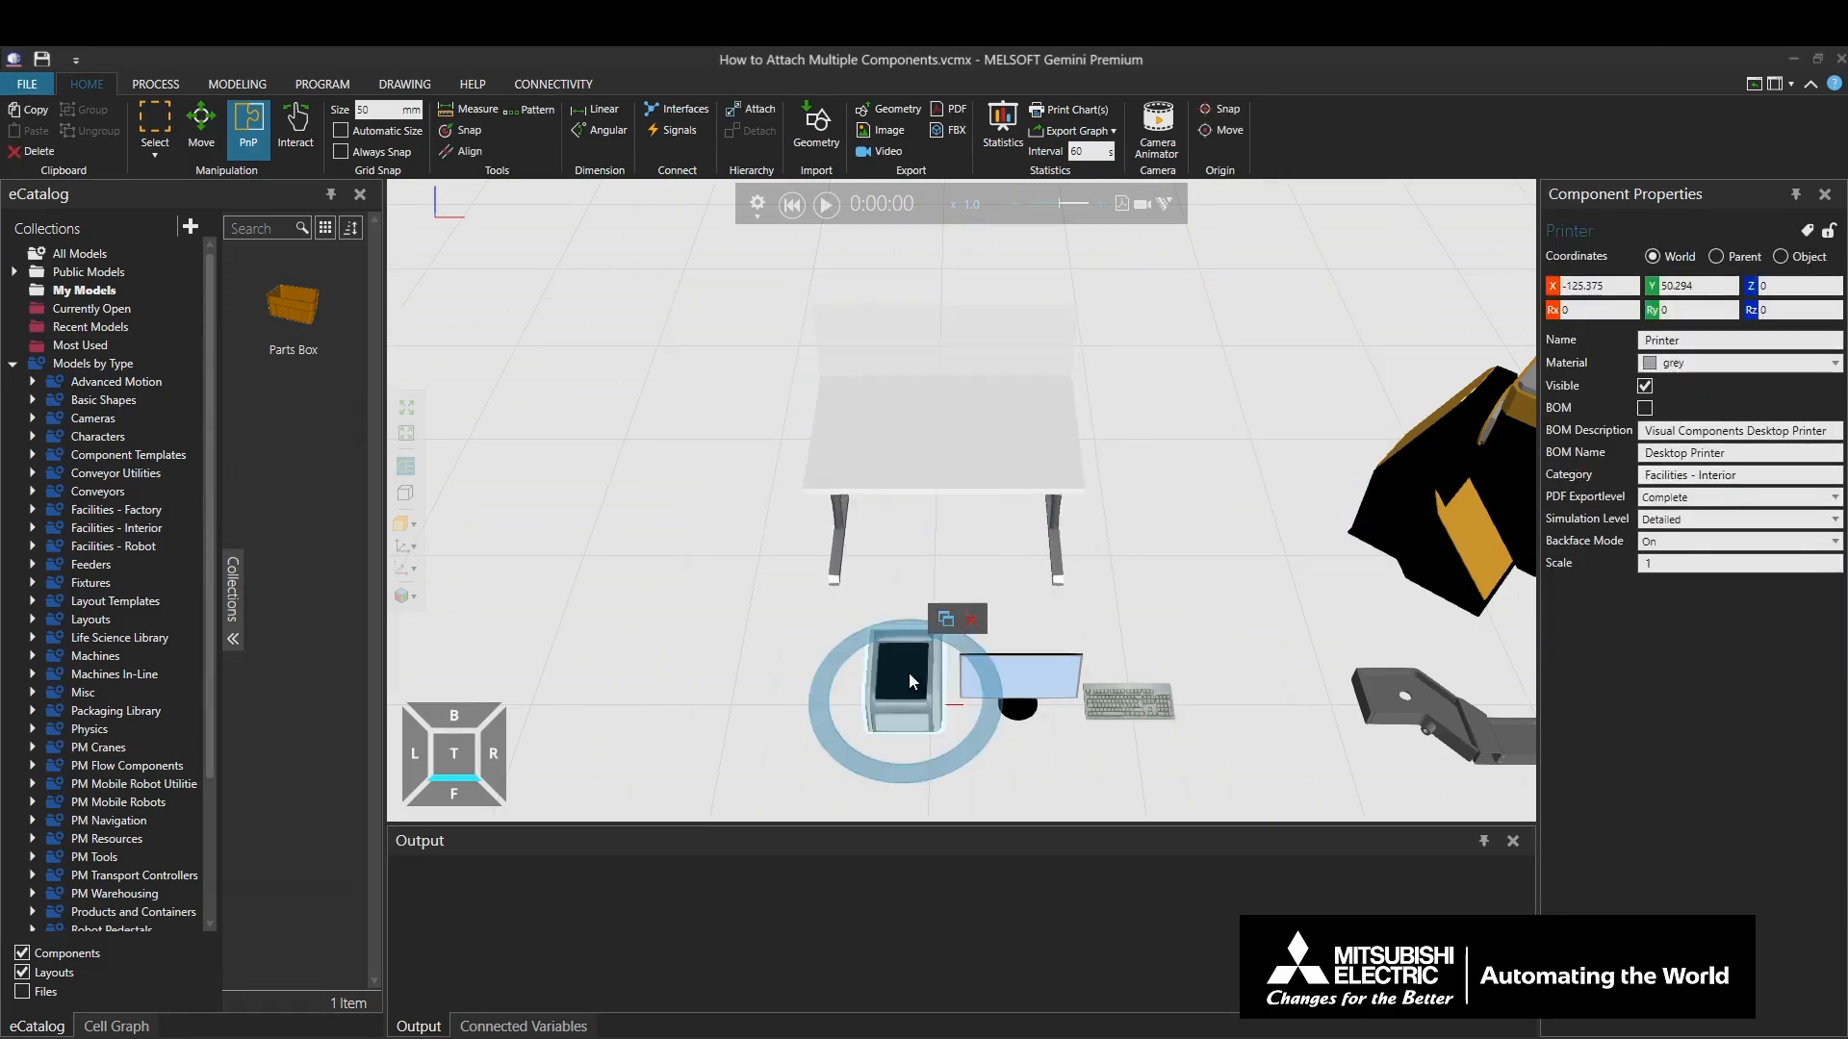
left_click(739, 120)
left_click(945, 449)
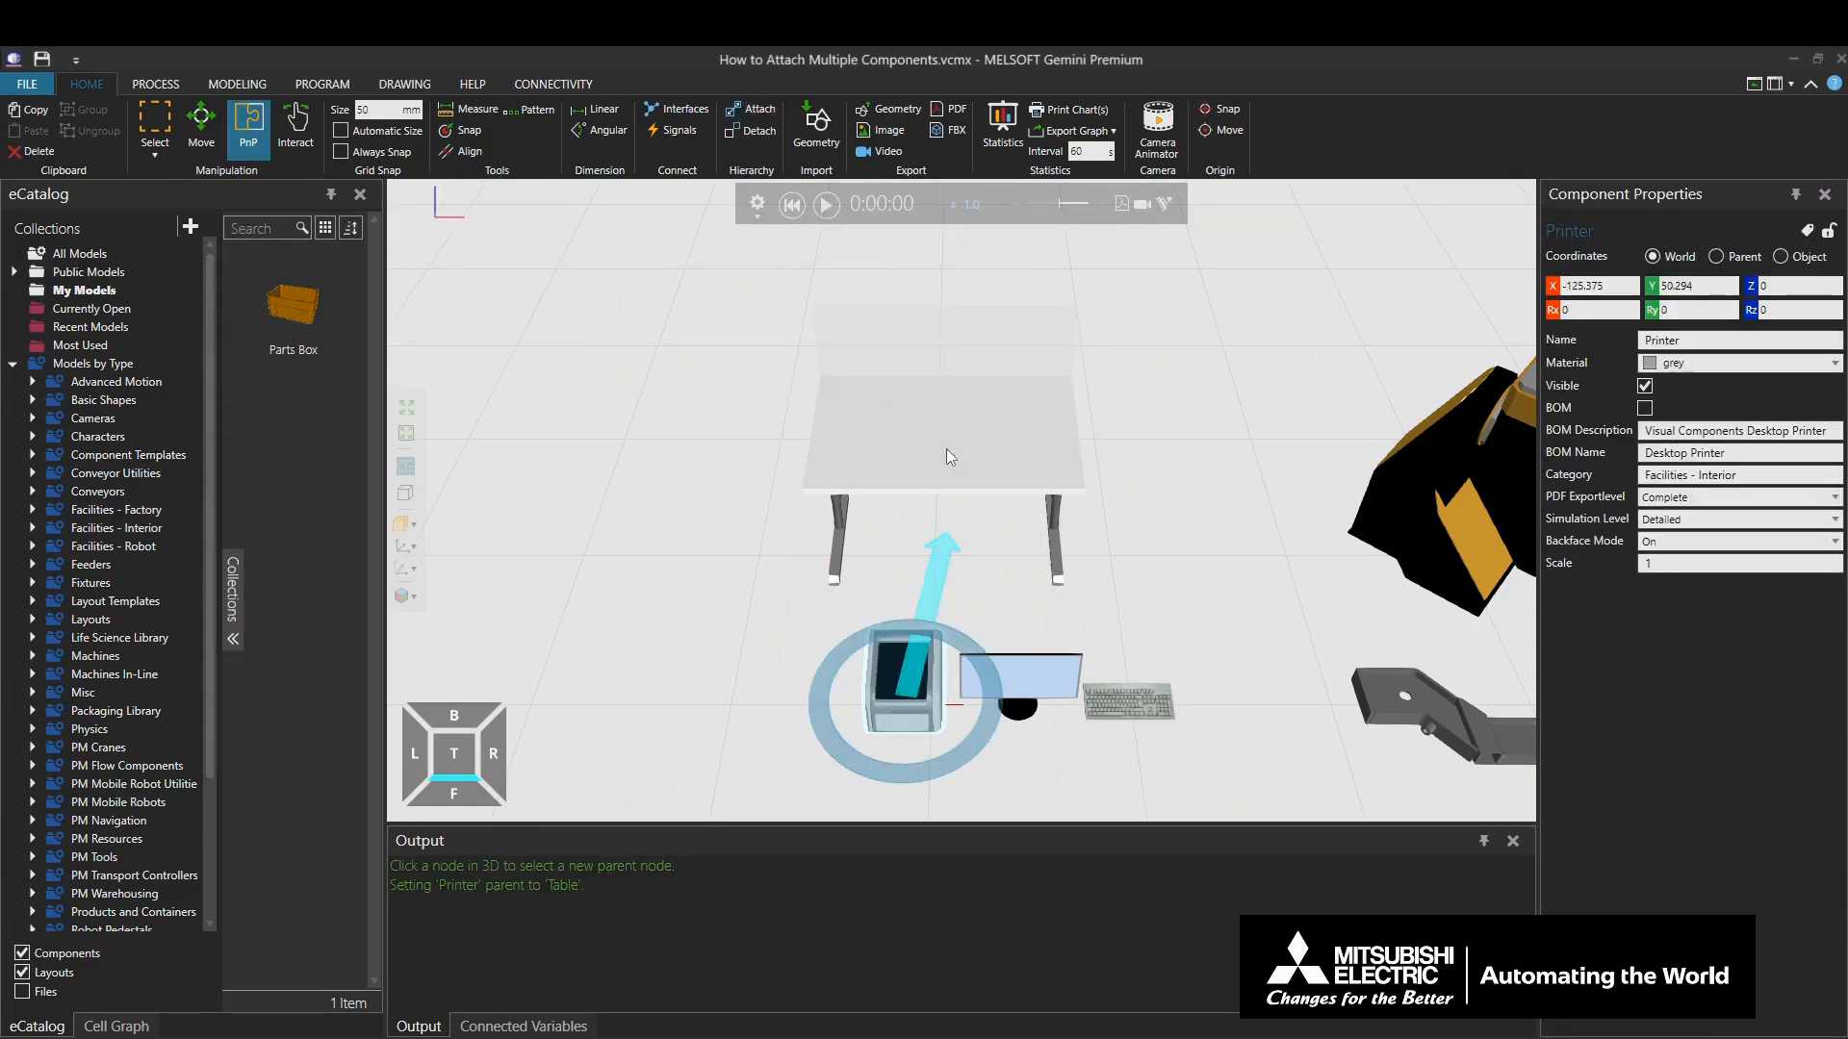
left_click(974, 486)
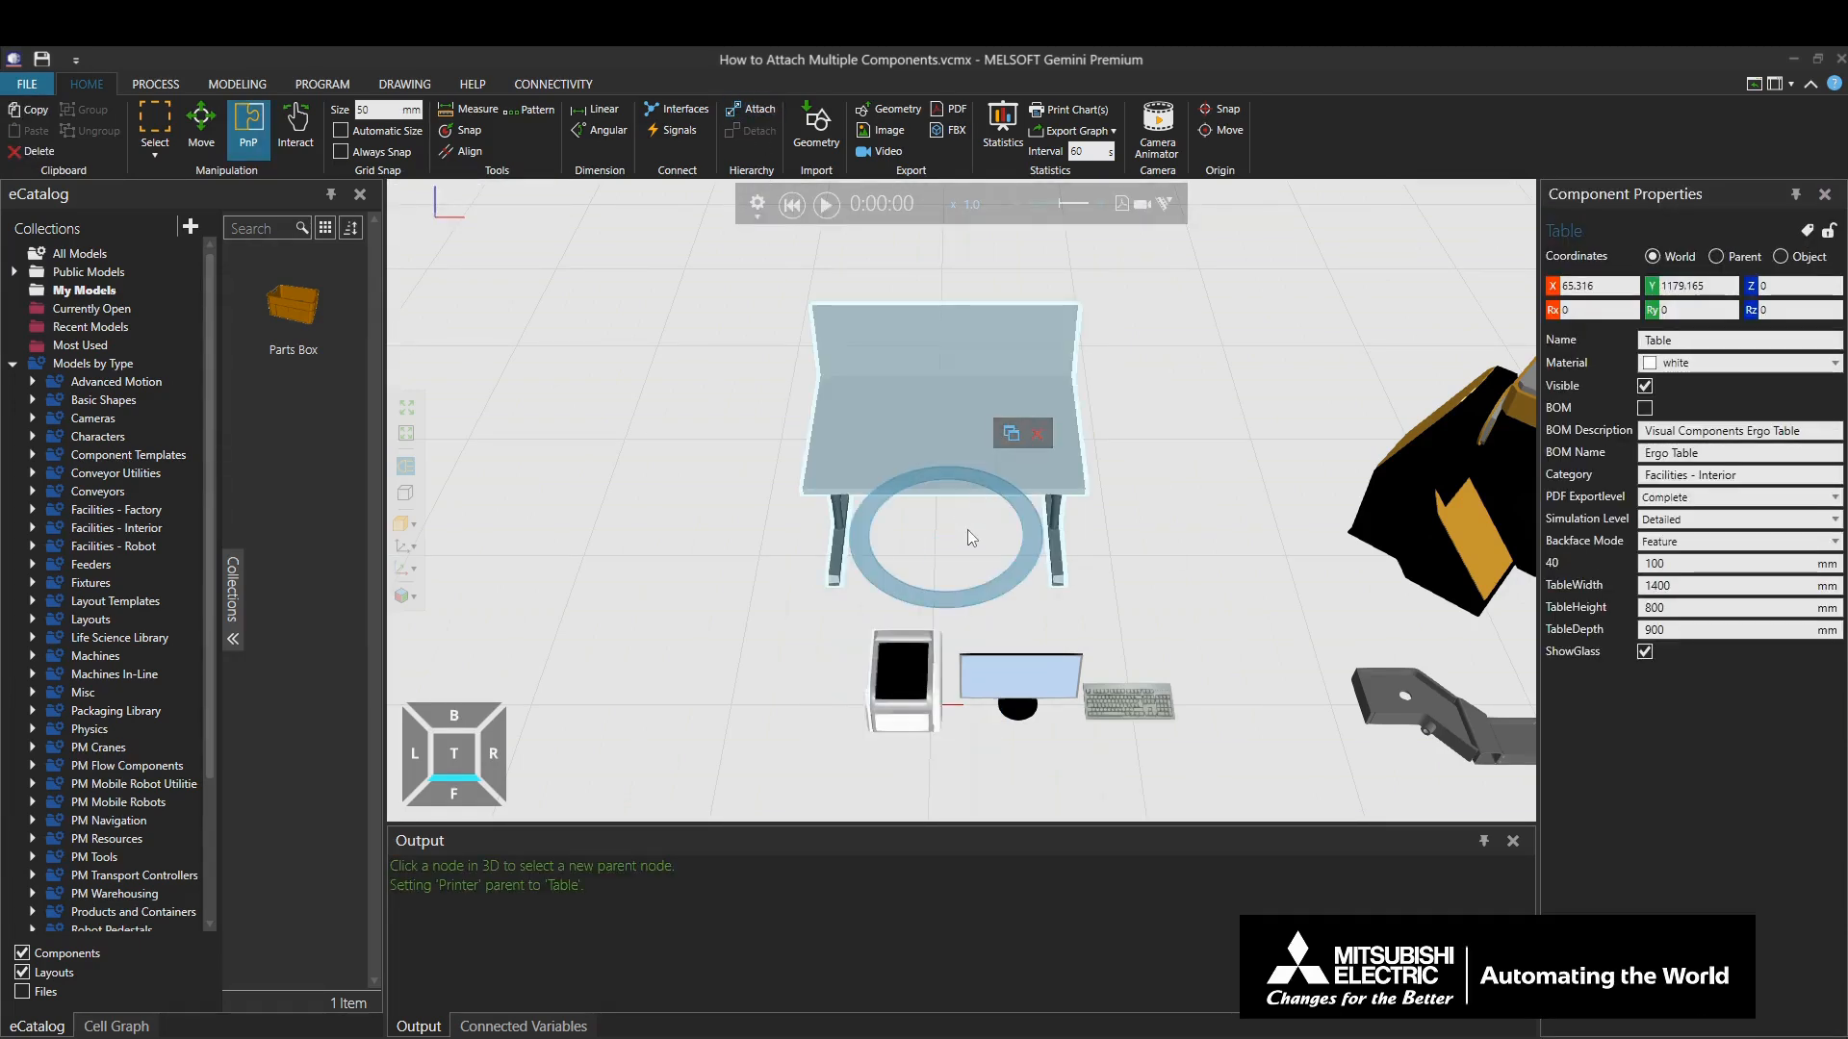
left_click_drag(993, 530, 942, 516)
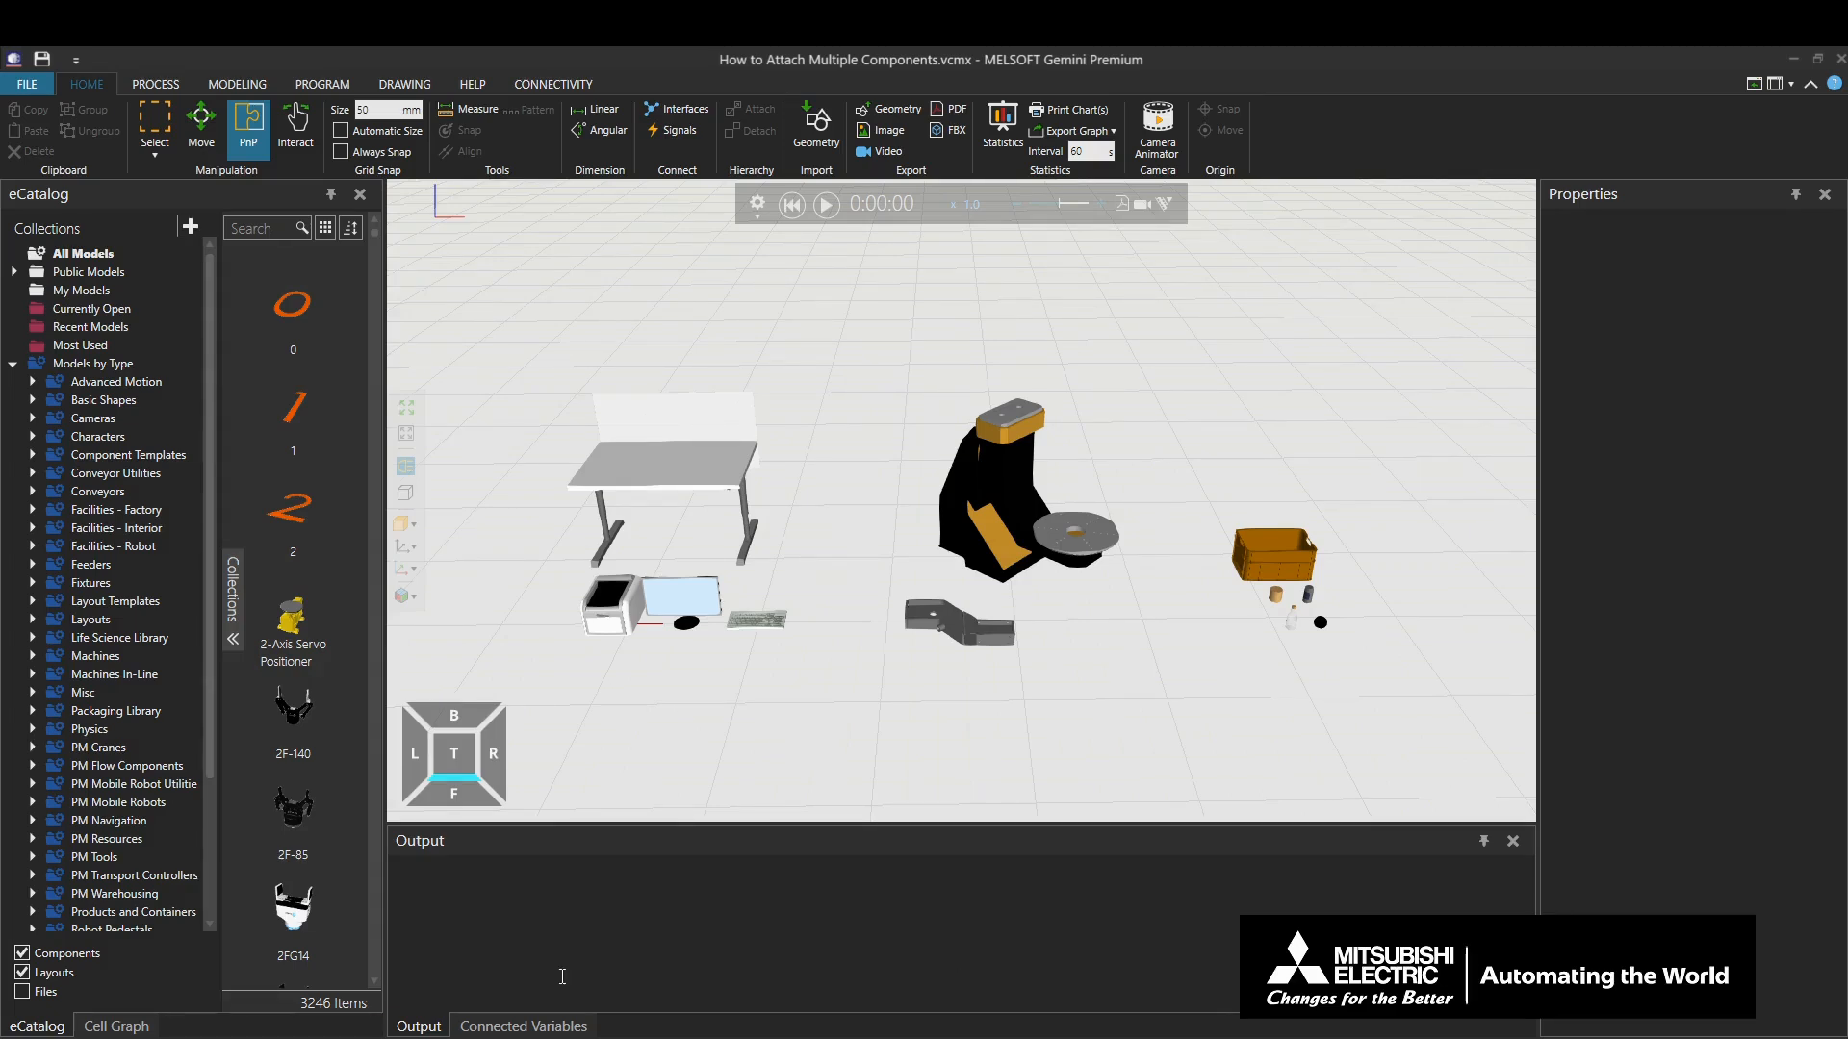
Attach the printer to the table as its parent and move the table to about X -421, Y 1441.
left_click(593, 619)
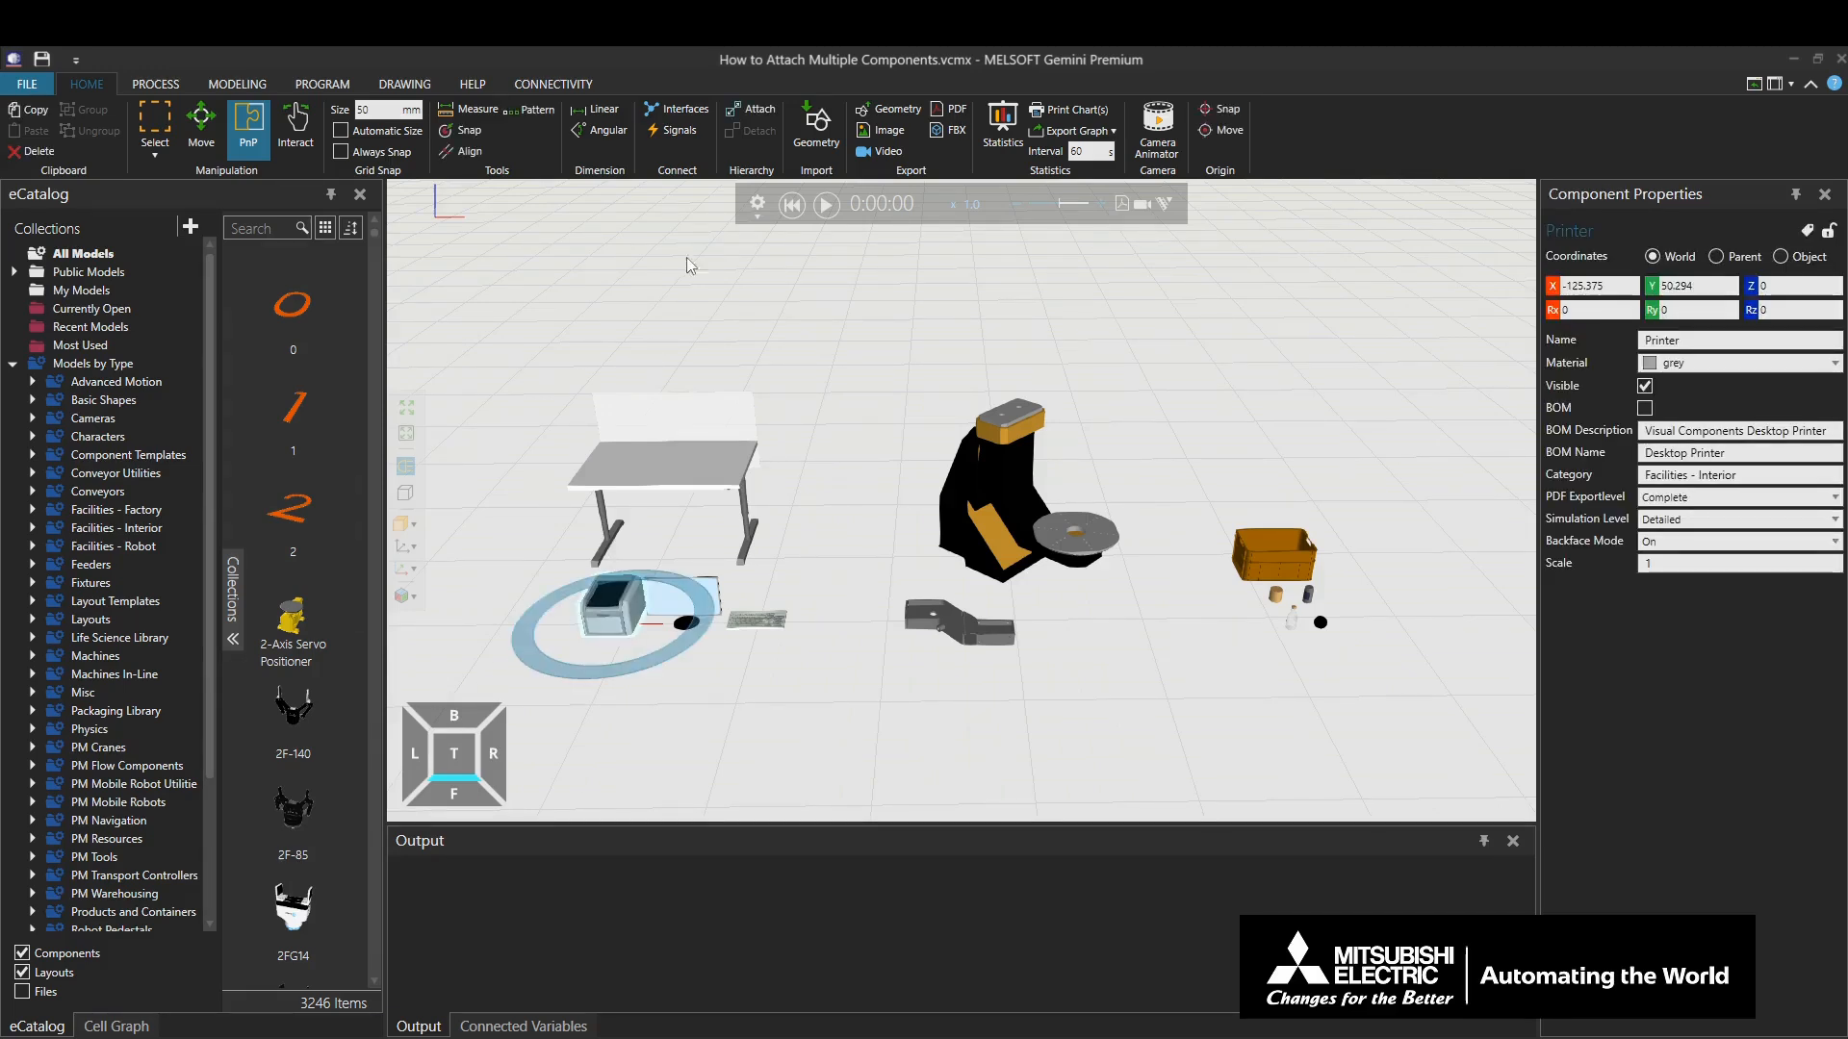
left_click(747, 117)
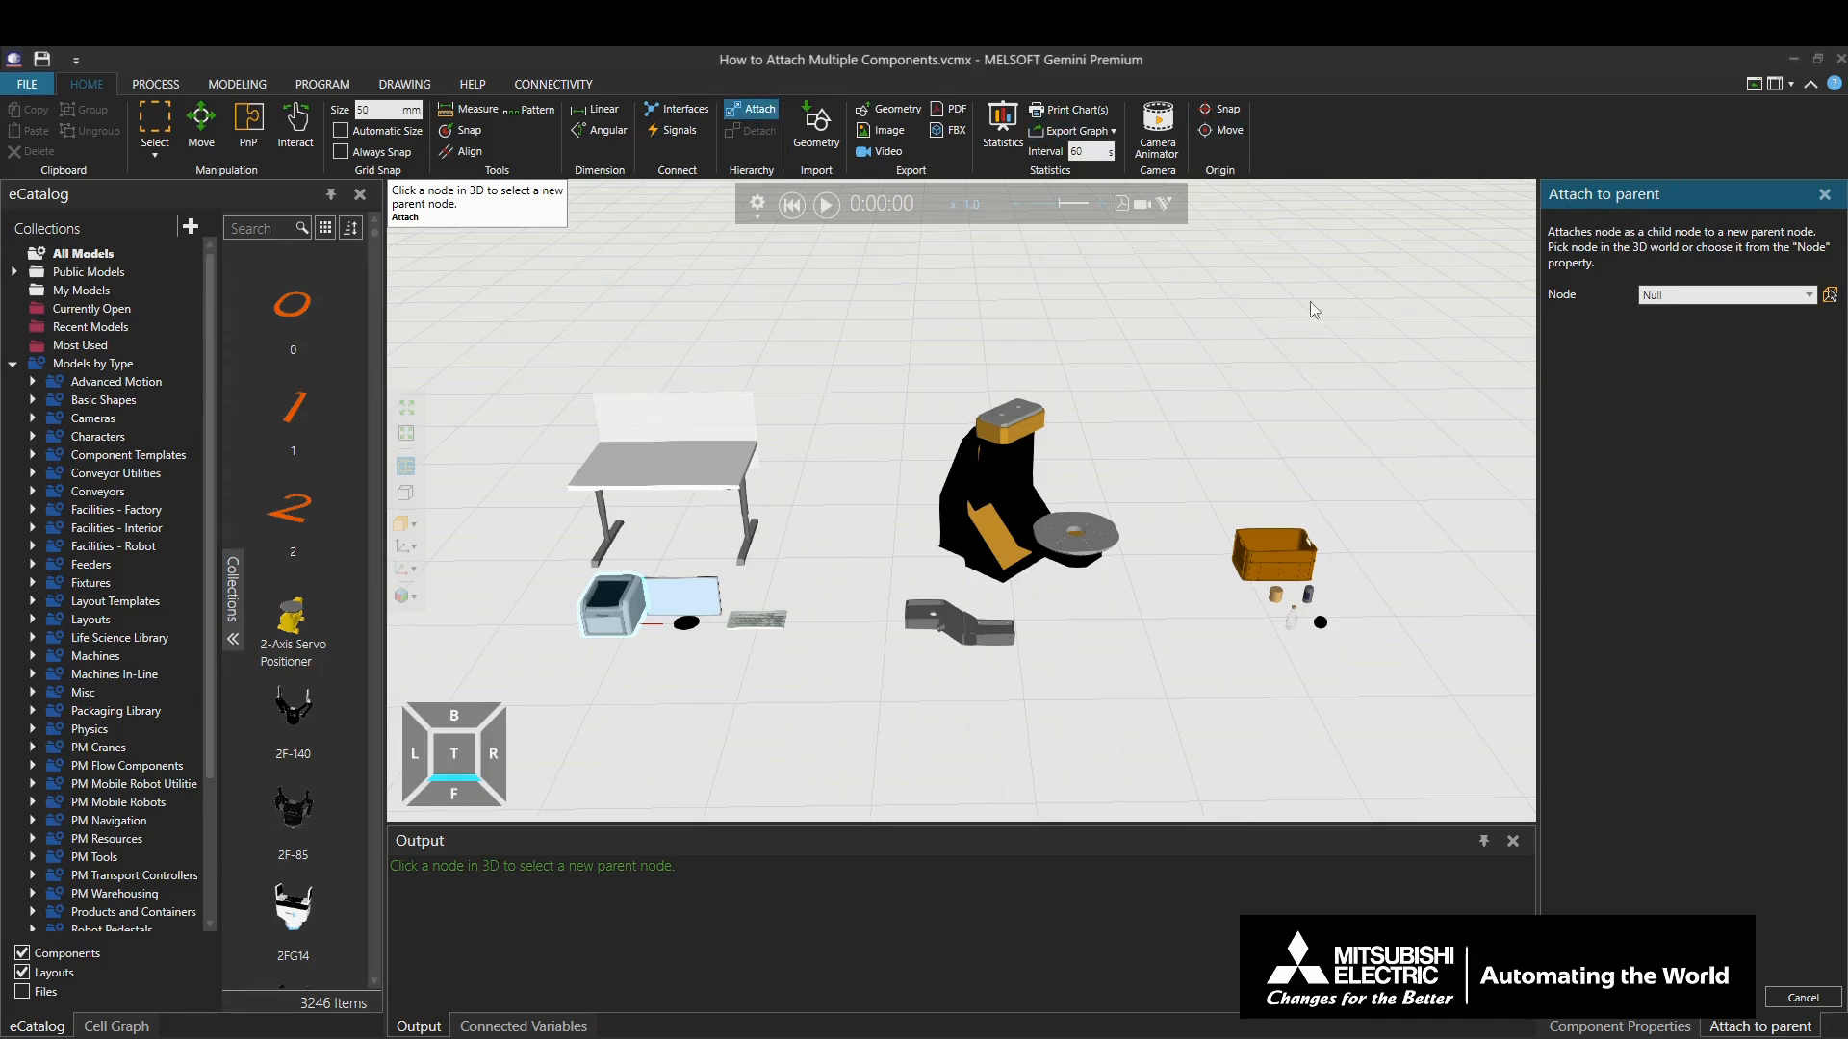
left_click(671, 445)
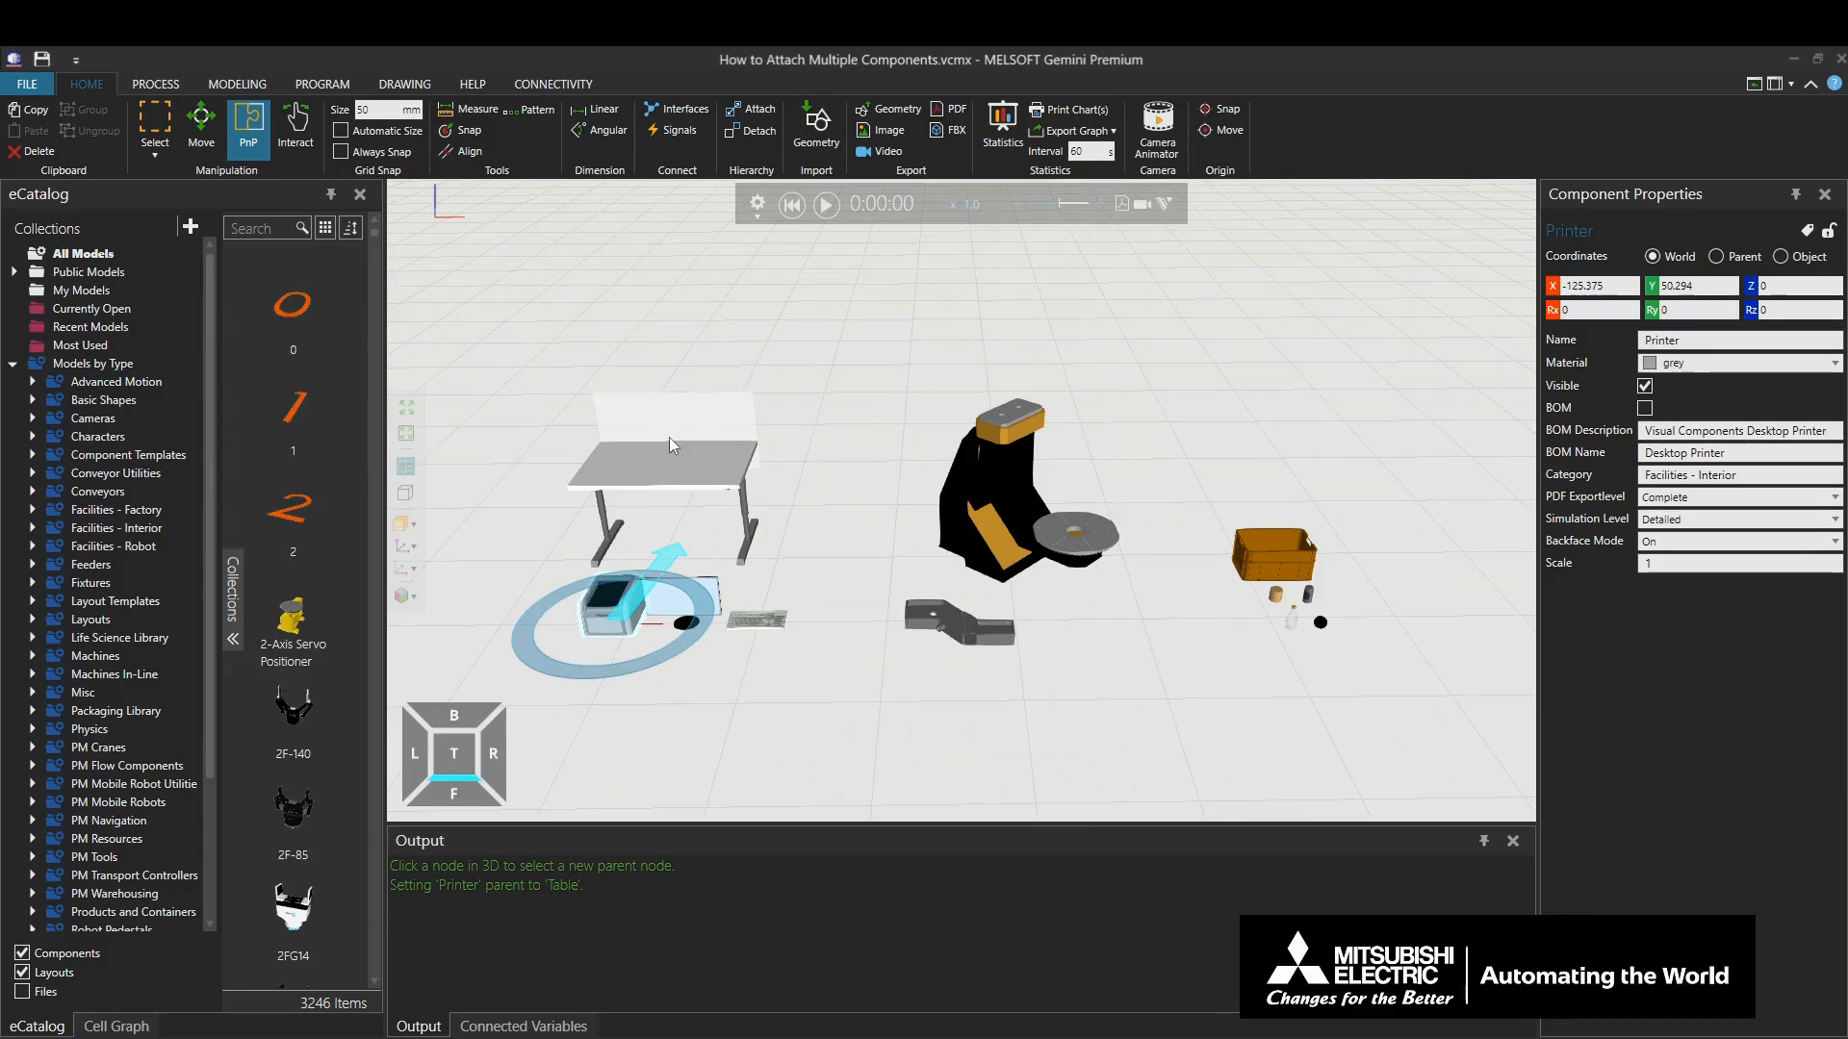
left_click(674, 466)
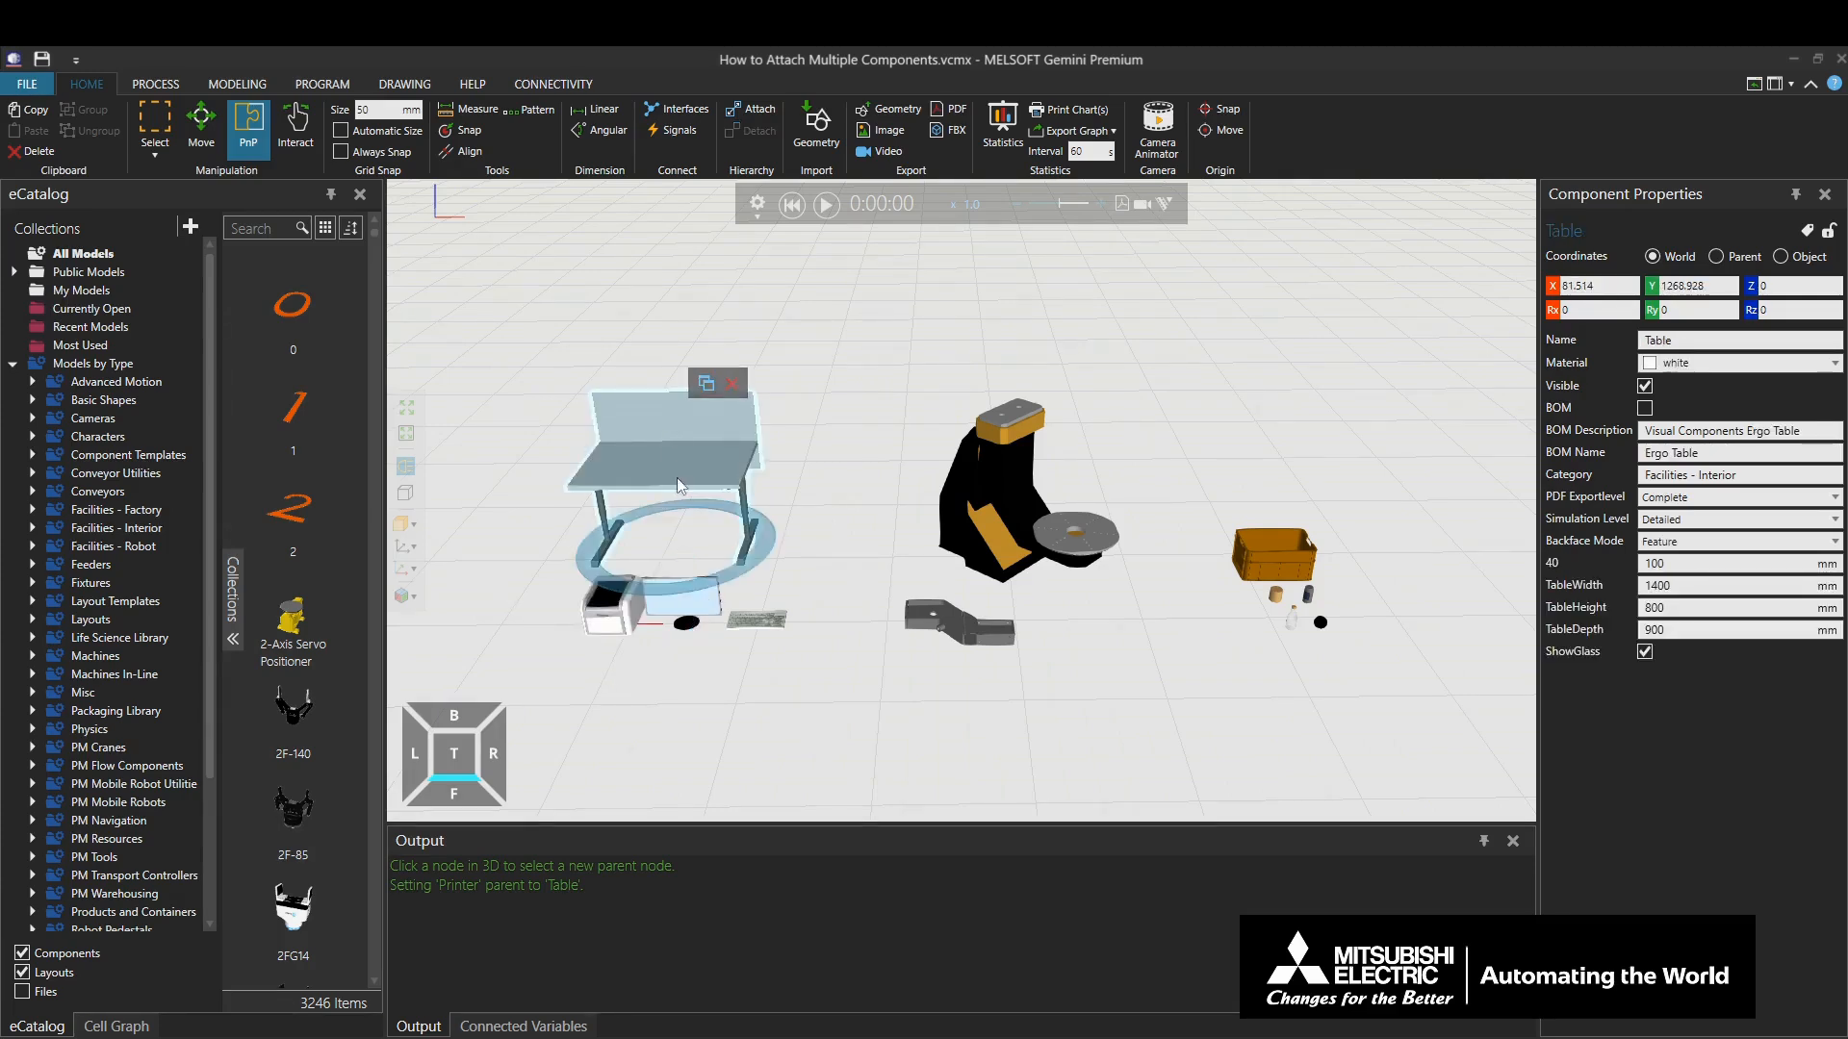
left_click_drag(677, 473, 638, 527)
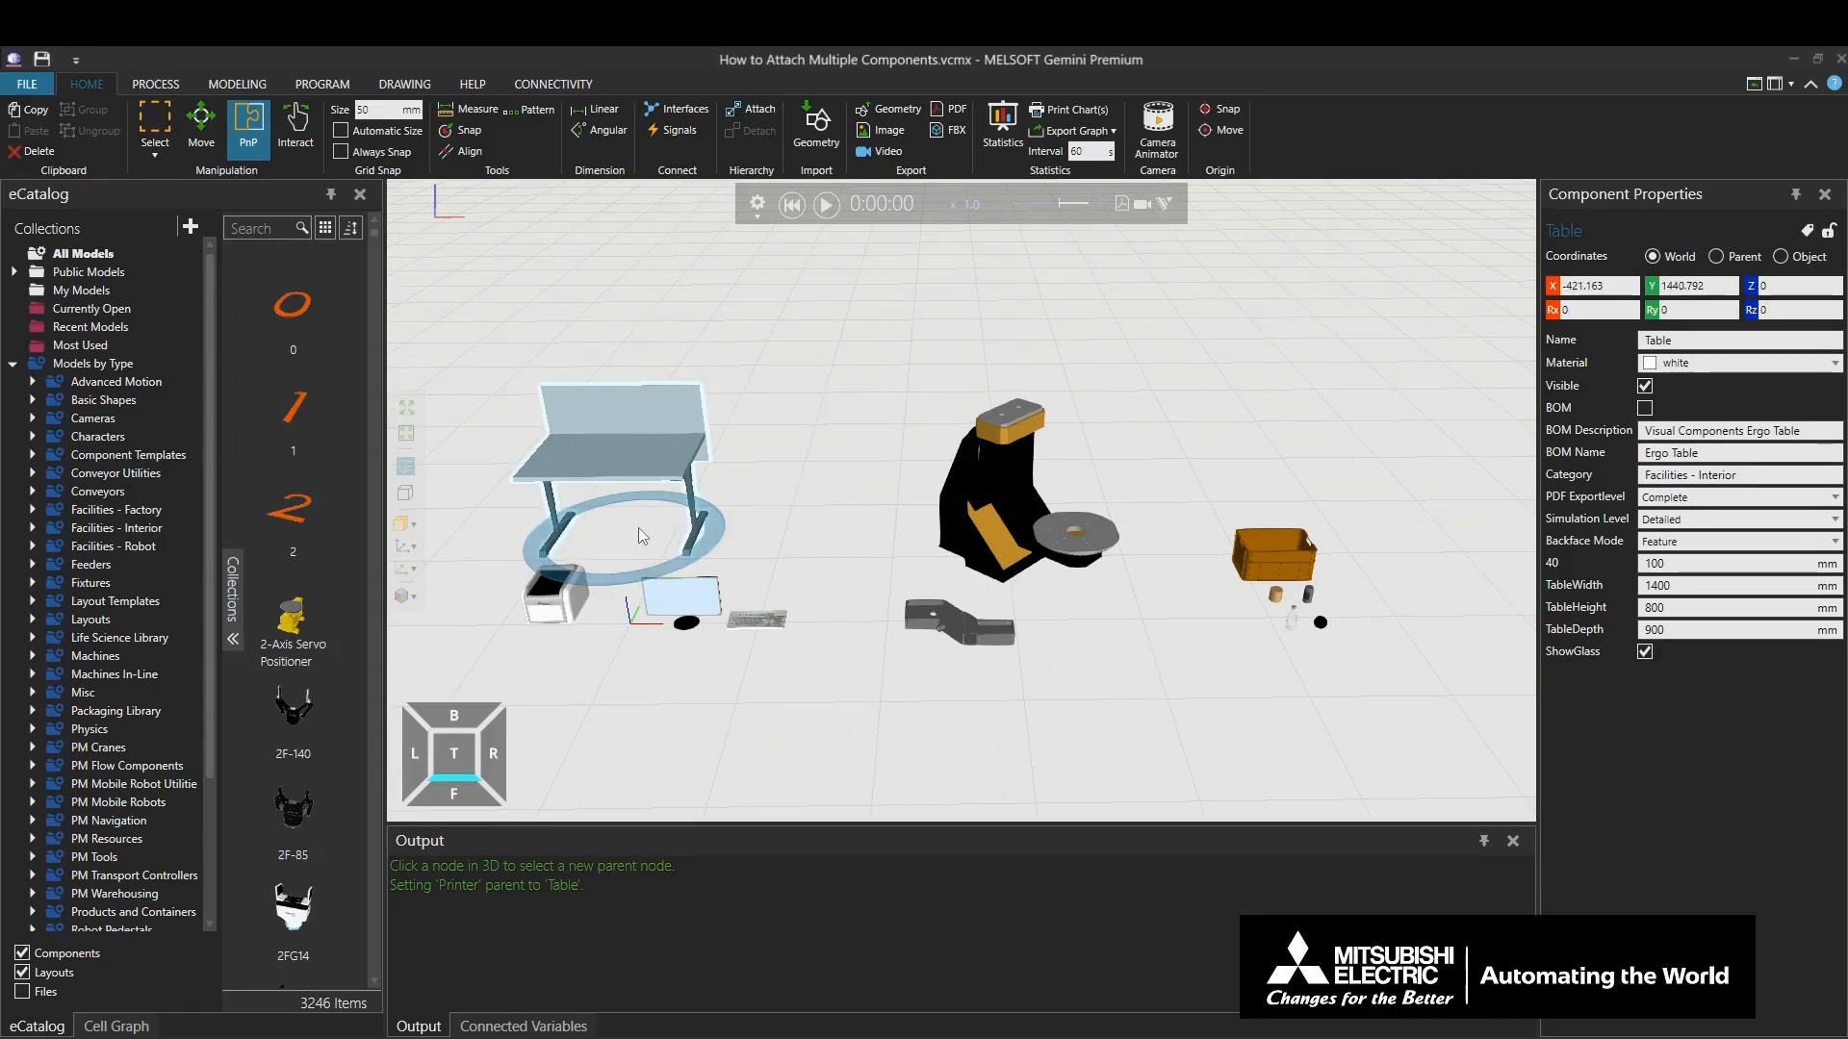
Move the attached printer on its own to about X -716, Y 145 and check its coordinates relative to the parent, returning to World.
left_click(536, 614)
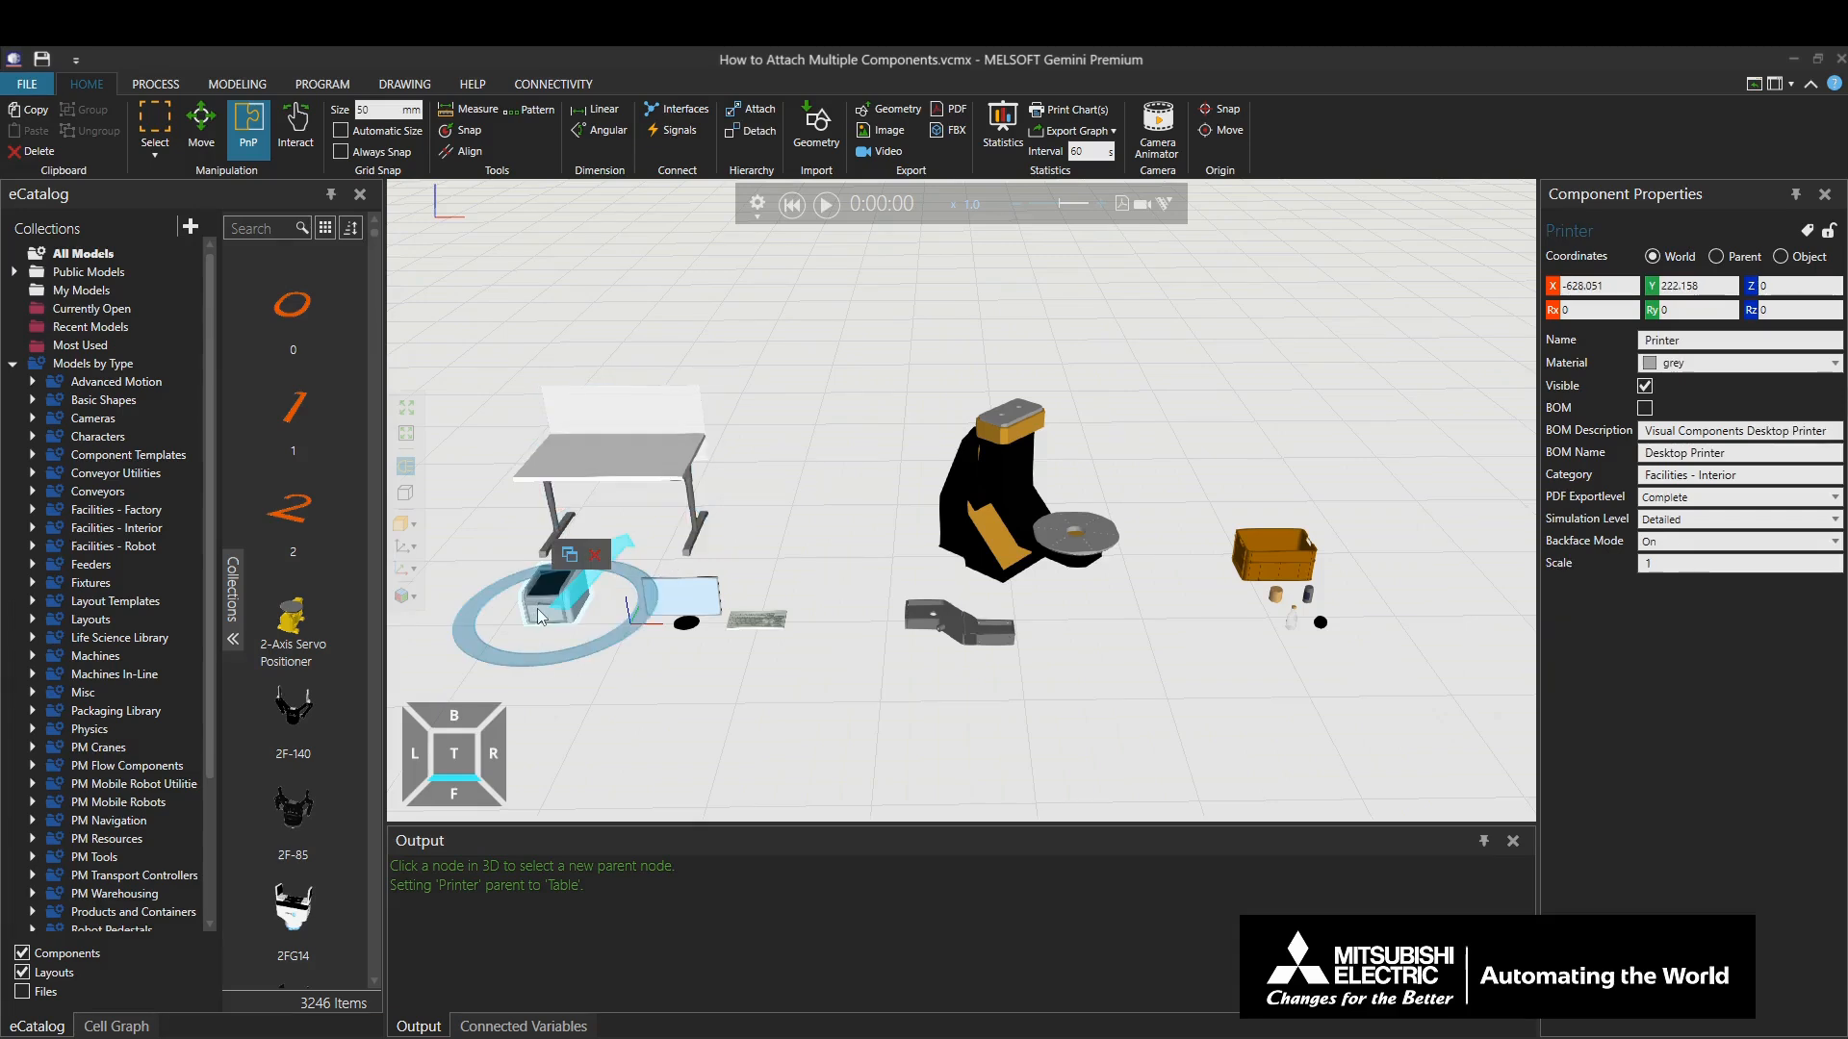
mouse_move(509, 635)
left_mouse_down()
mouse_move(604, 616)
mouse_move(960, 305)
mouse_move(839, 499)
mouse_move(825, 672)
mouse_move(932, 696)
mouse_move(564, 691)
mouse_move(515, 623)
mouse_move(476, 656)
mouse_move(296, 519)
mouse_move(486, 597)
mouse_move(496, 635)
left_mouse_up()
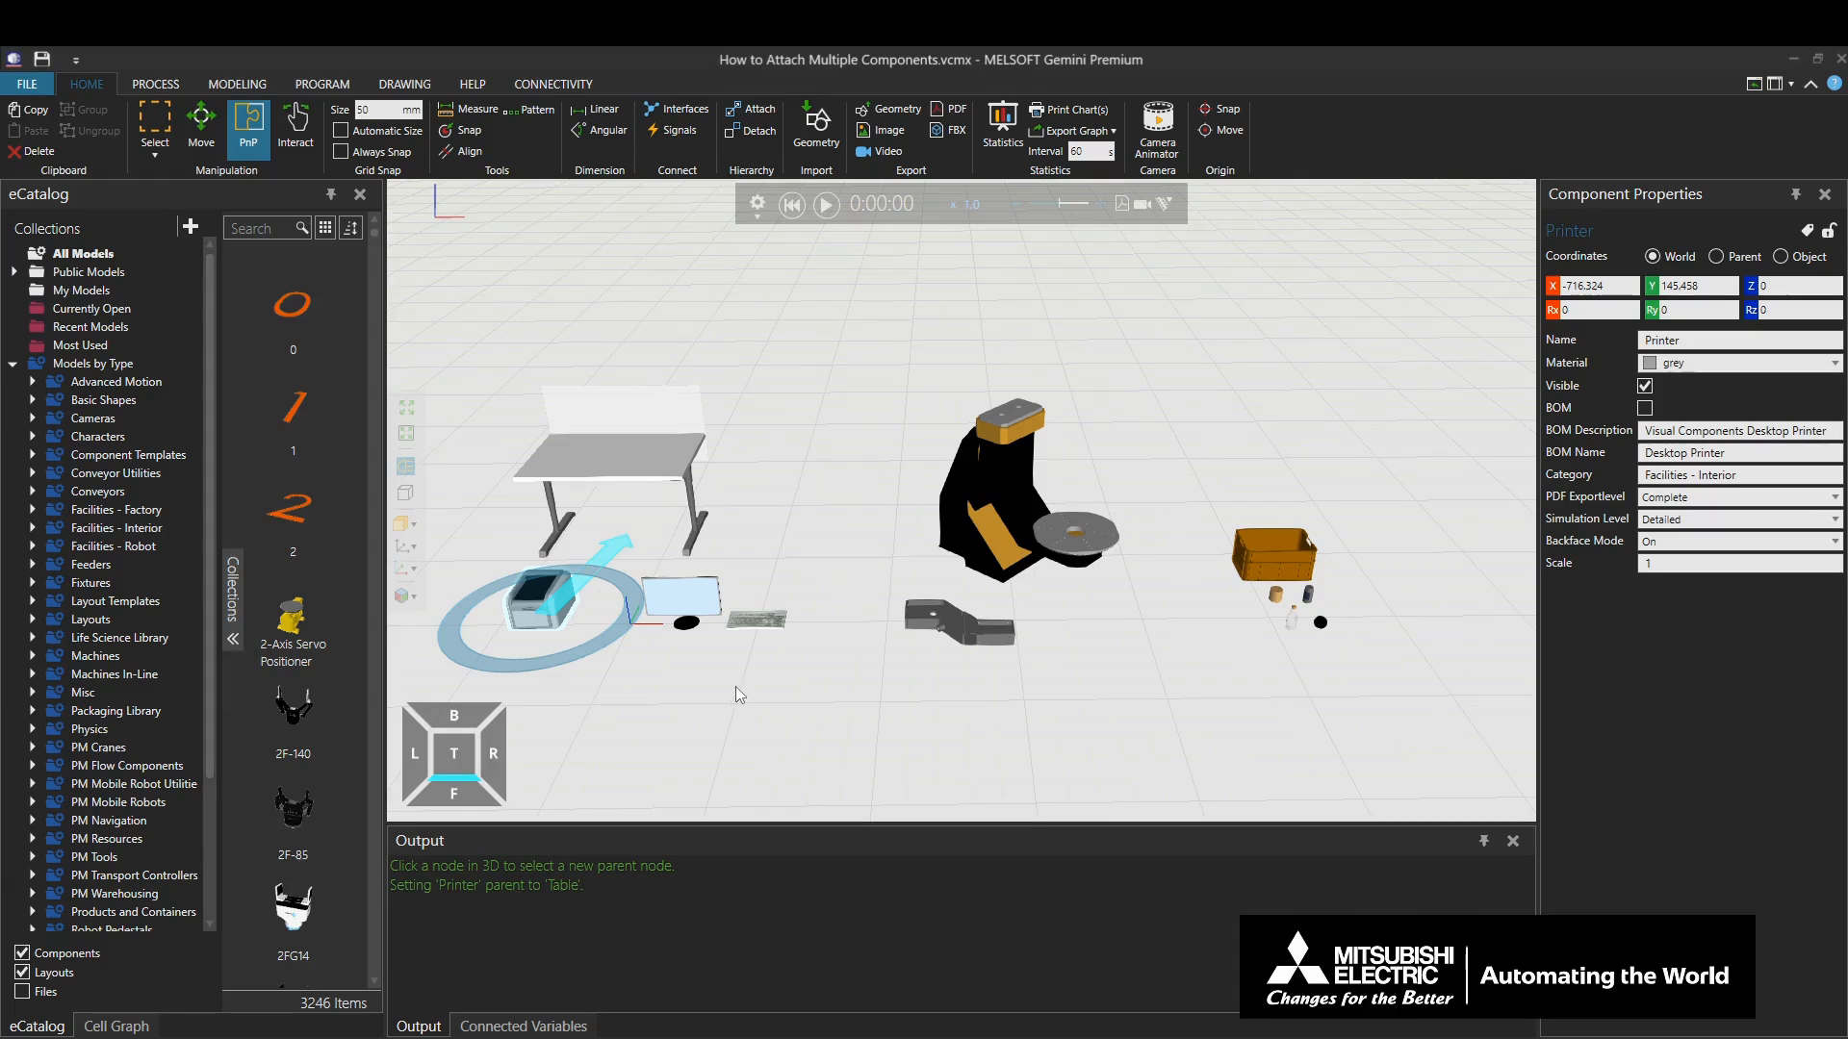
left_click(1716, 257)
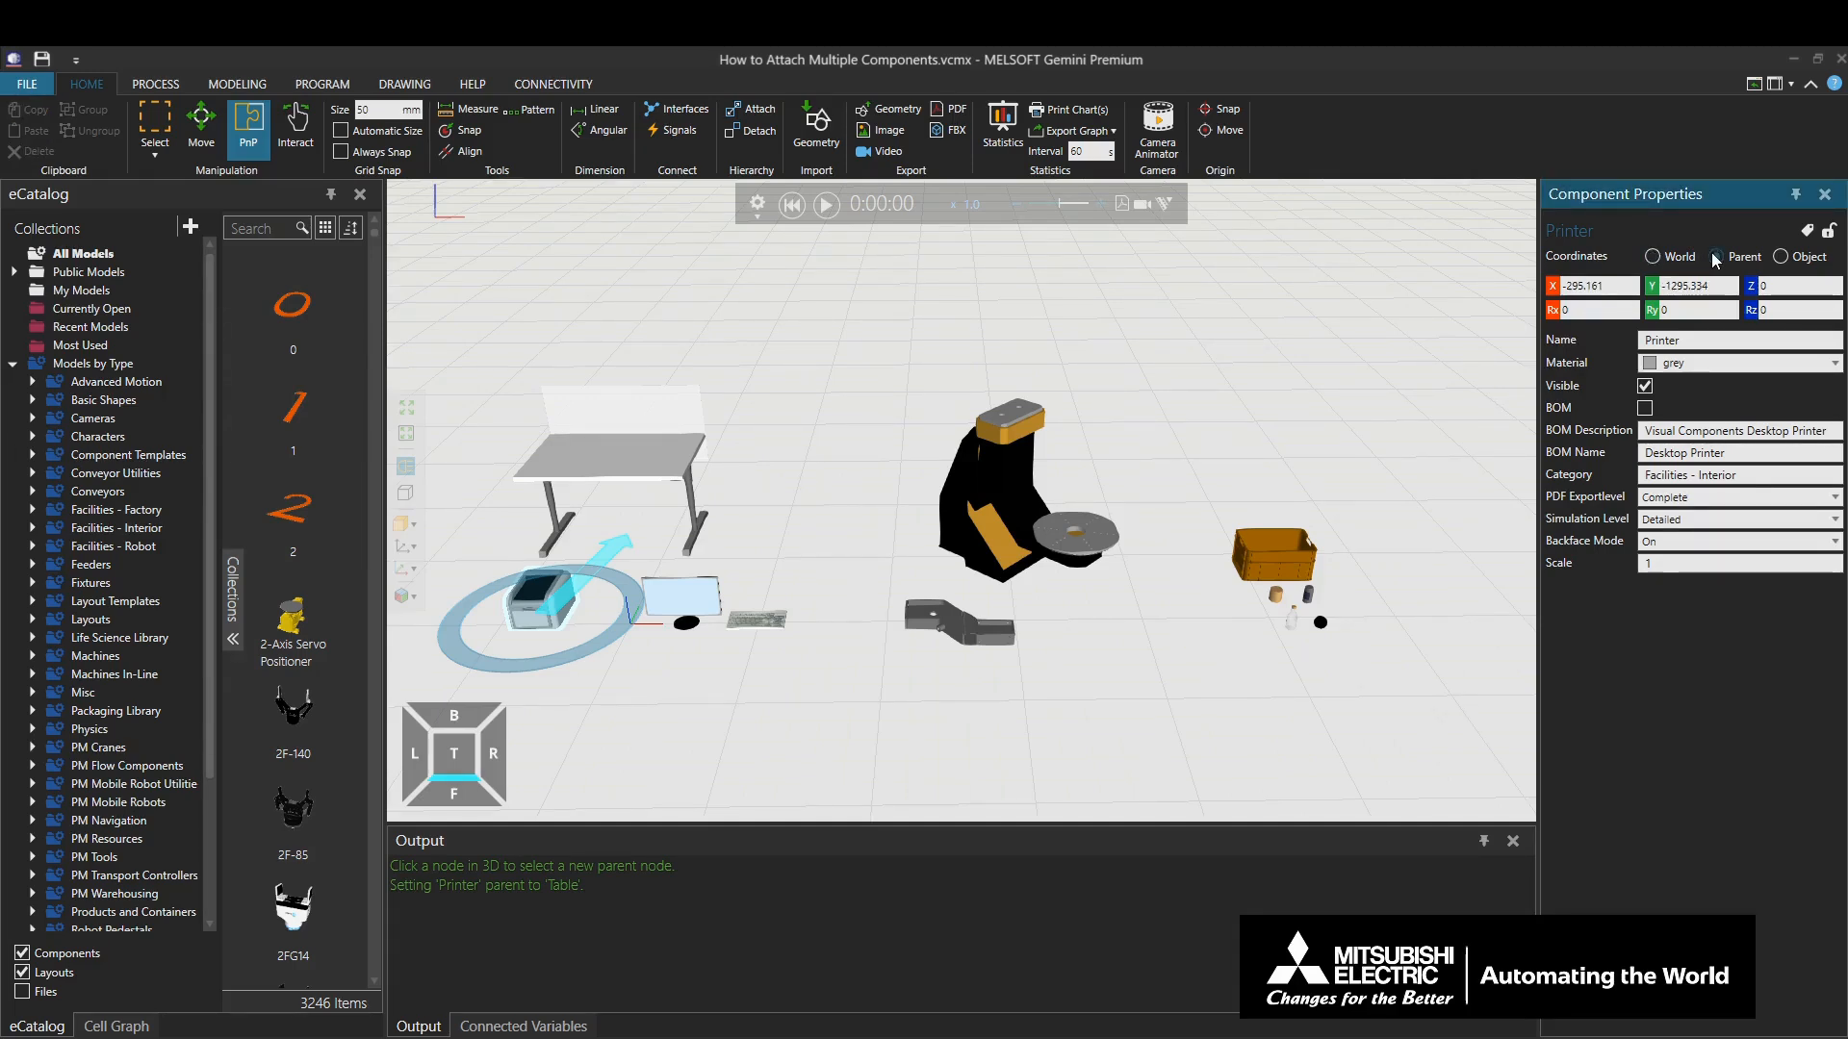
left_click(1652, 257)
Detach the printer from the table and move the table alone to about X -279, Y 1402.
left_click(758, 134)
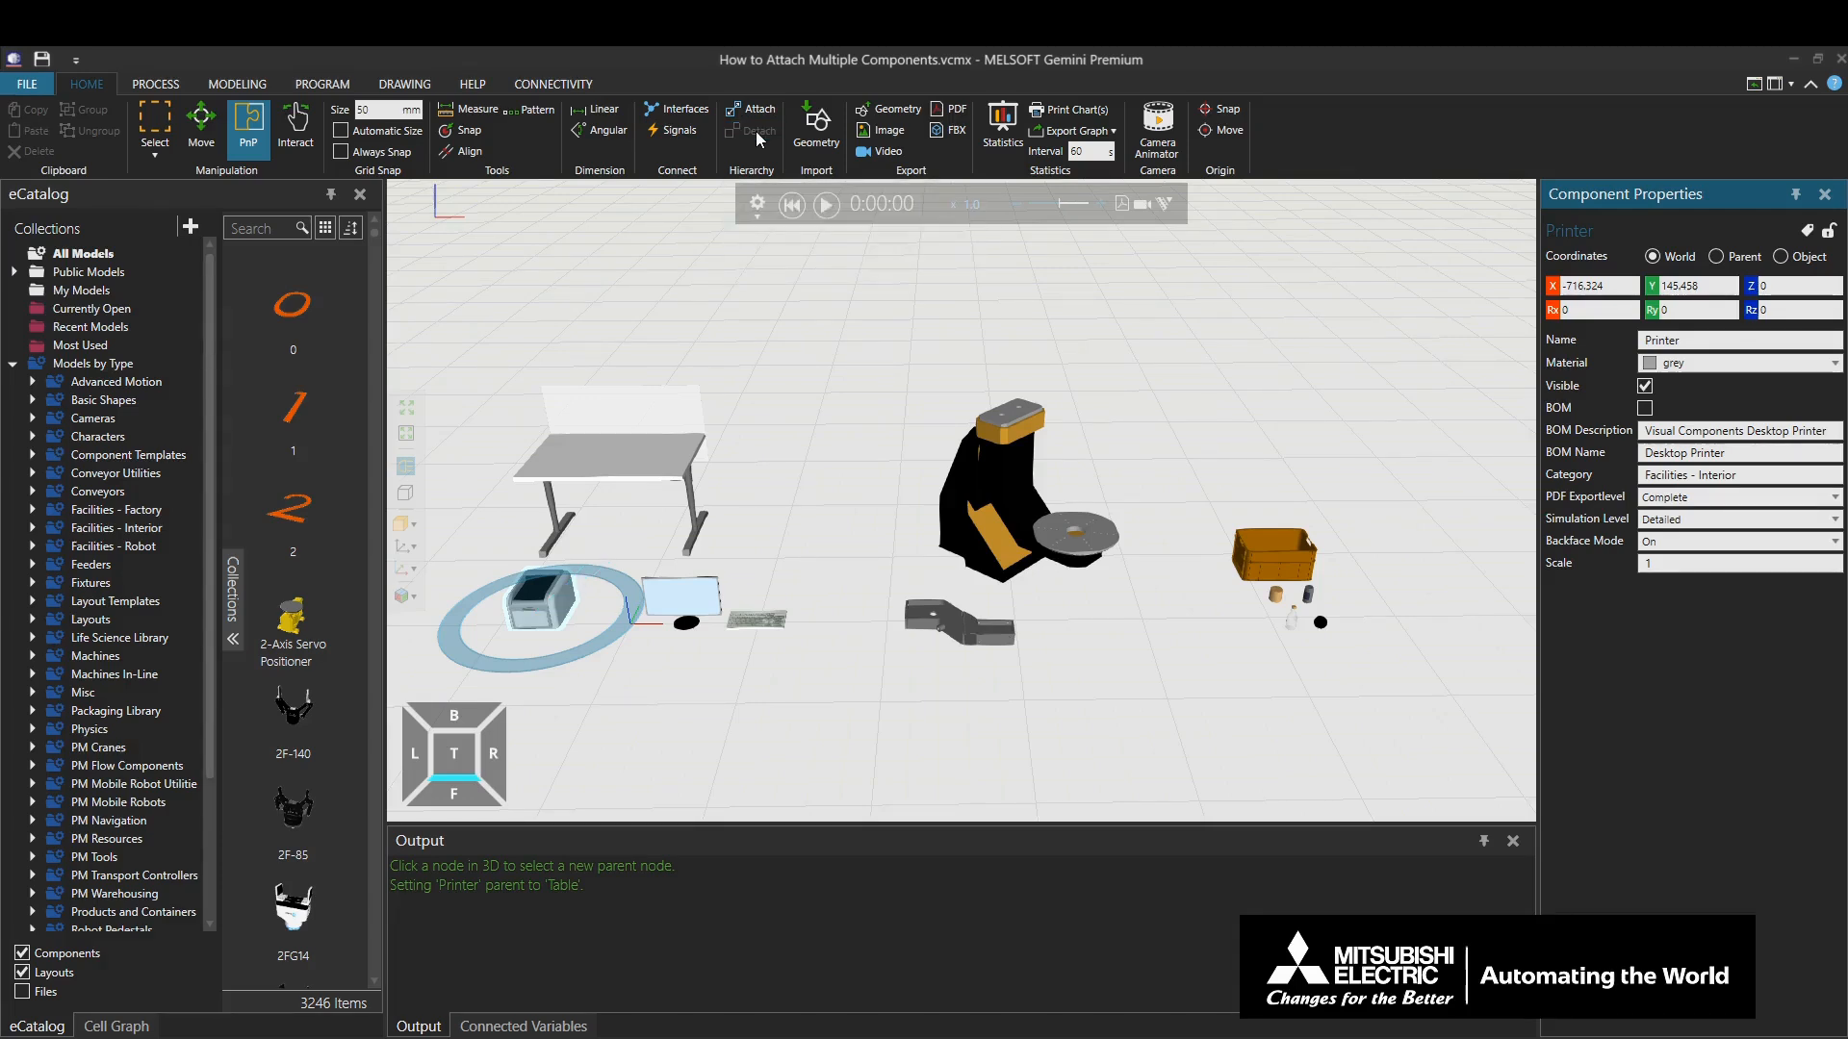
left_click(616, 457)
left_click_drag(617, 492, 625, 531)
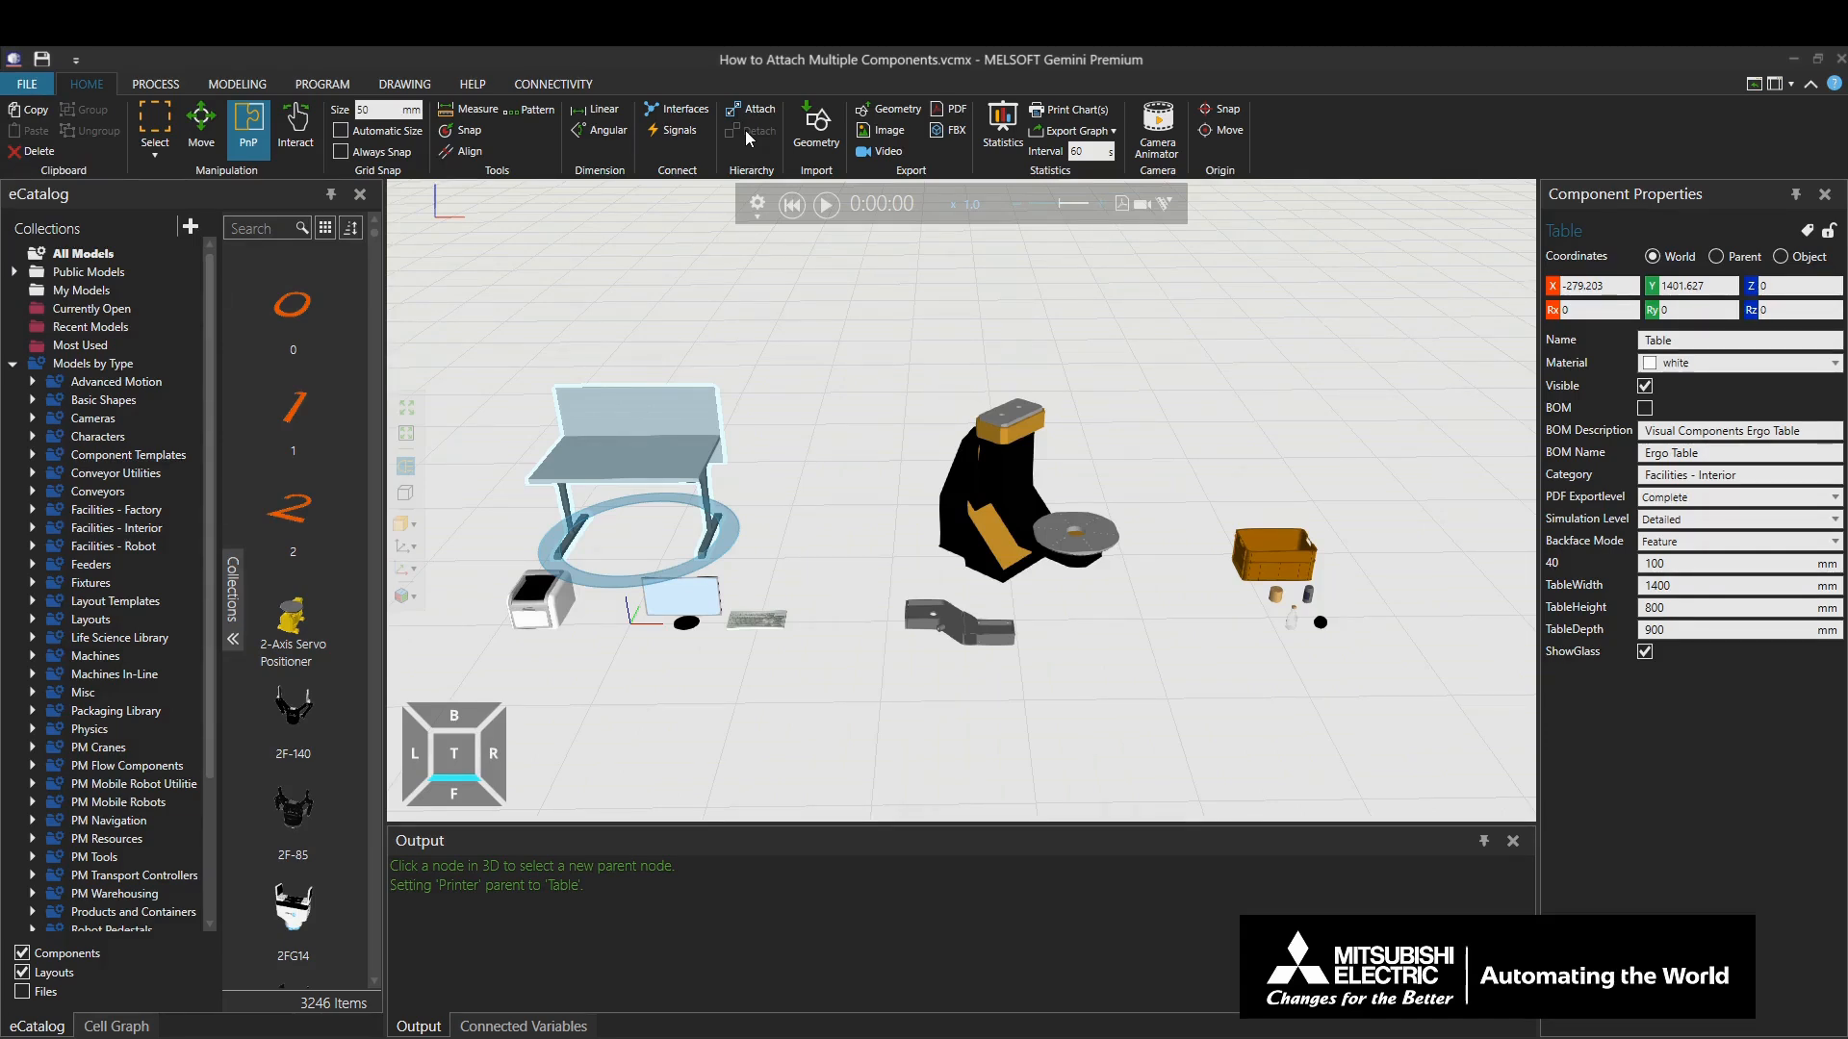
Attach the Supporter part to the positioner's round turntable, using node Link_2 as the parent.
left_click(955, 624)
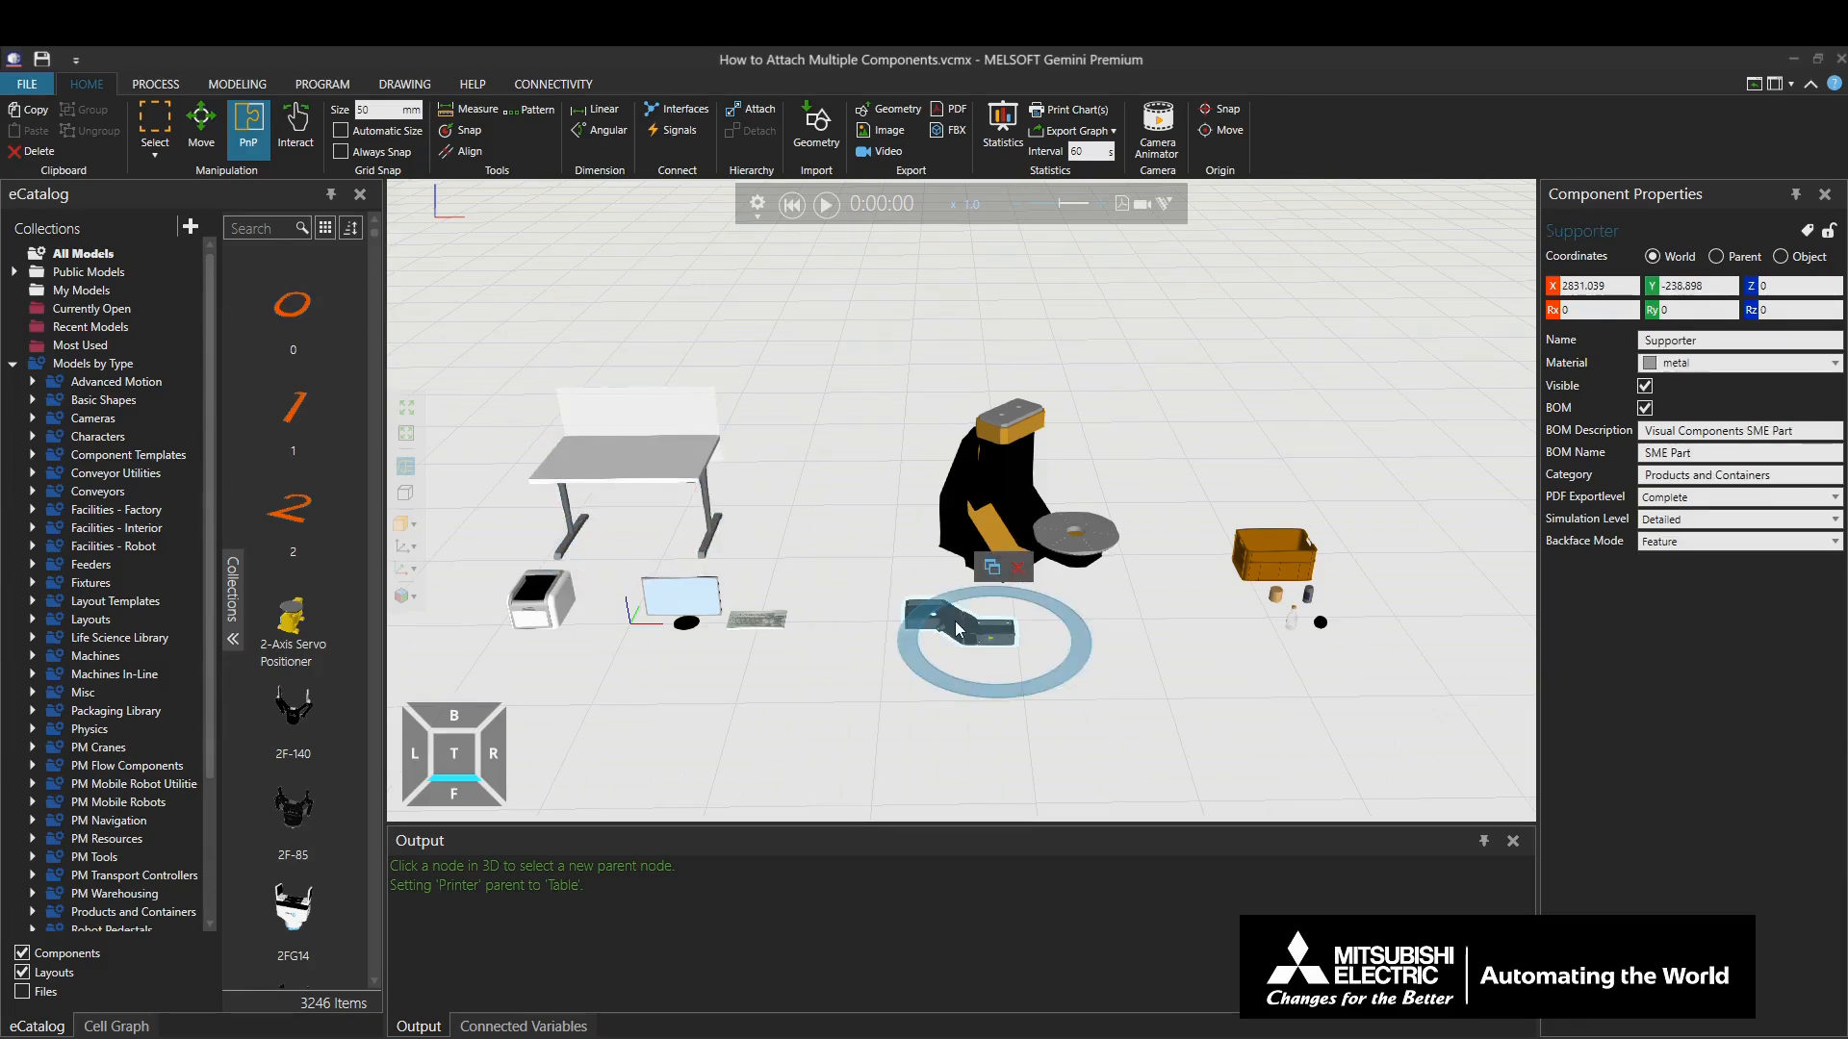
left_click(752, 112)
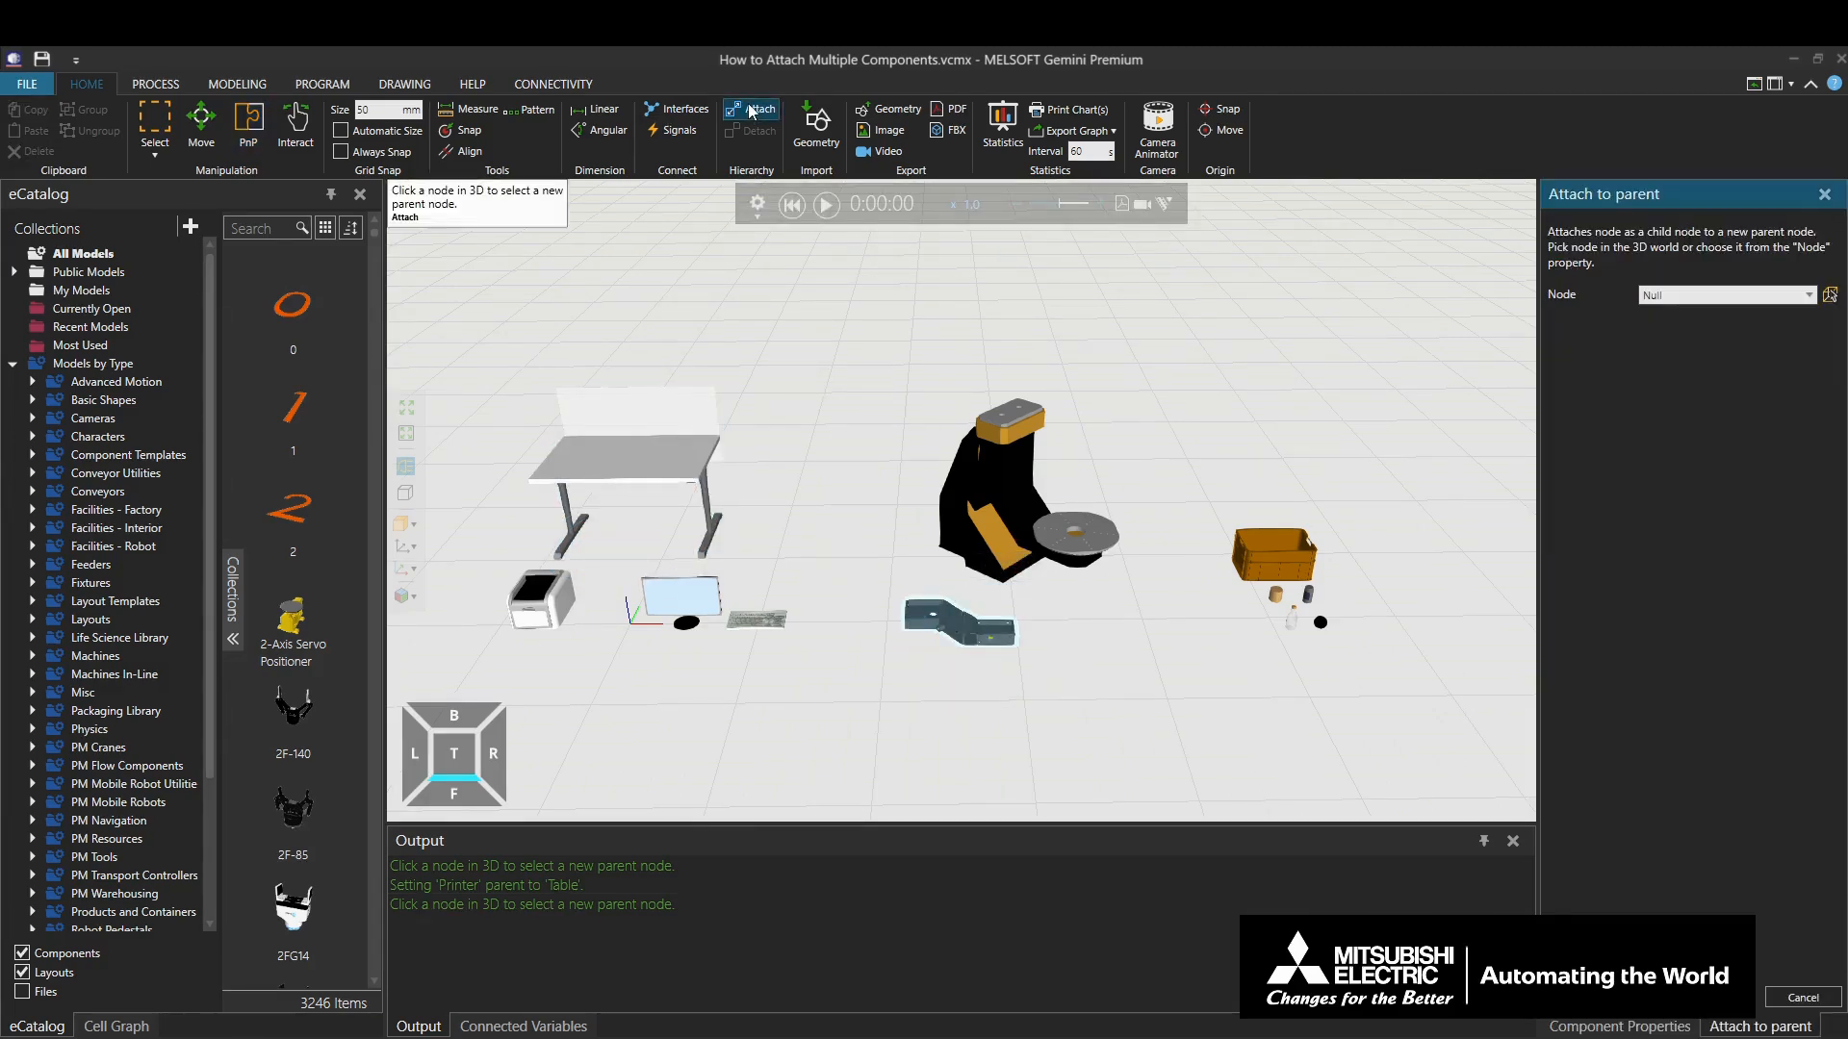
scroll(1090, 545, "up", 4)
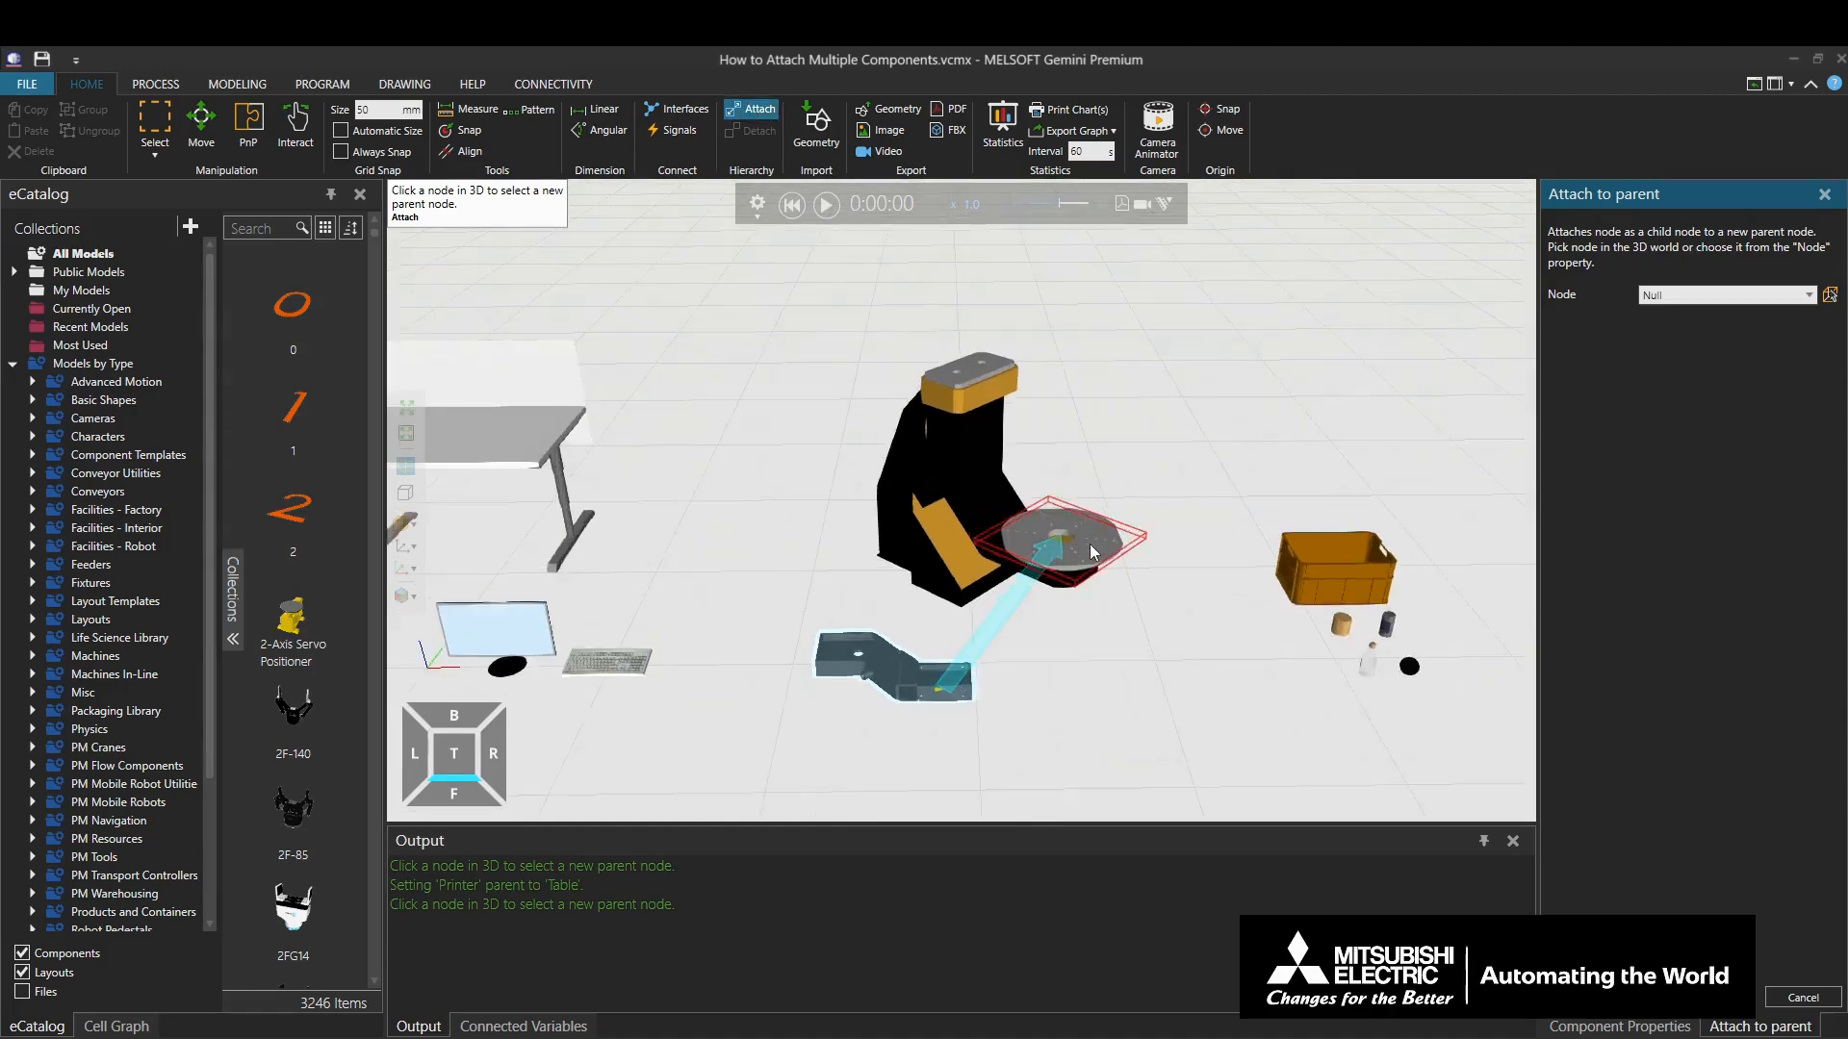
left_click(1089, 545)
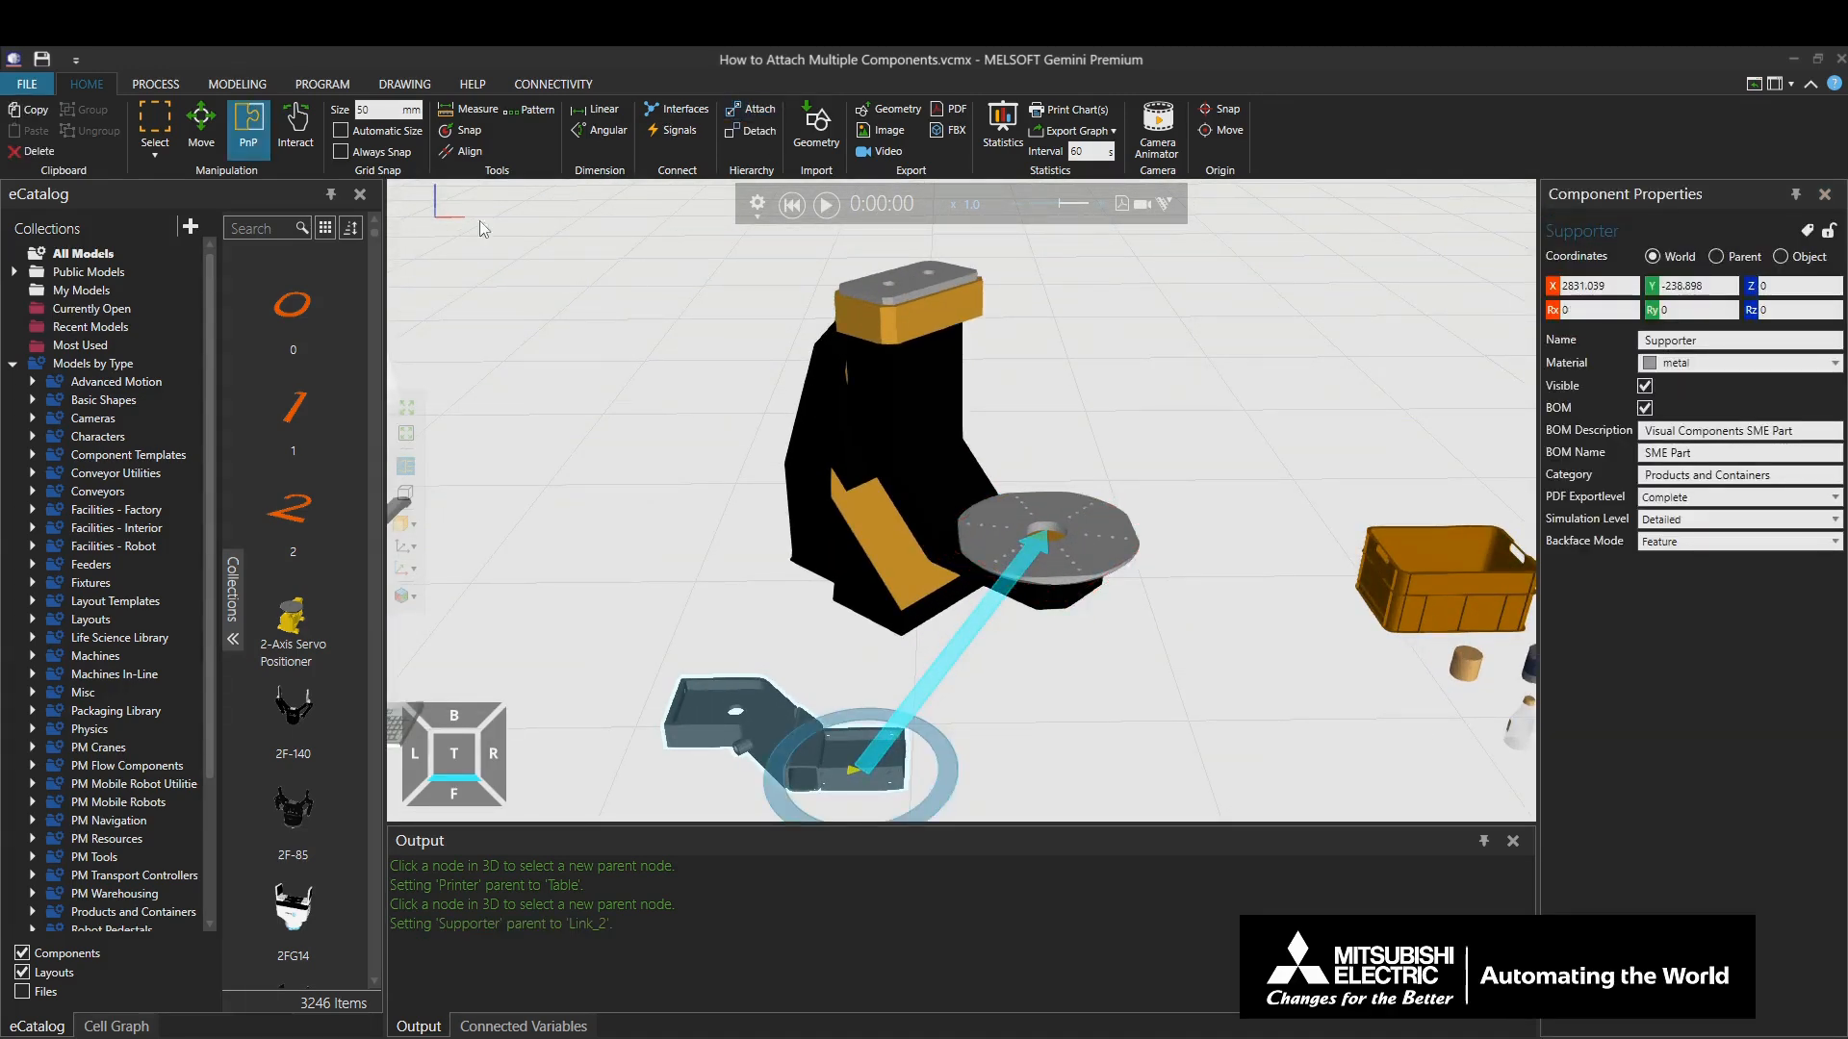
Jog the positioner's joints interactively to test the attached Supporter's motion, and return to PnP mode.
left_click(295, 123)
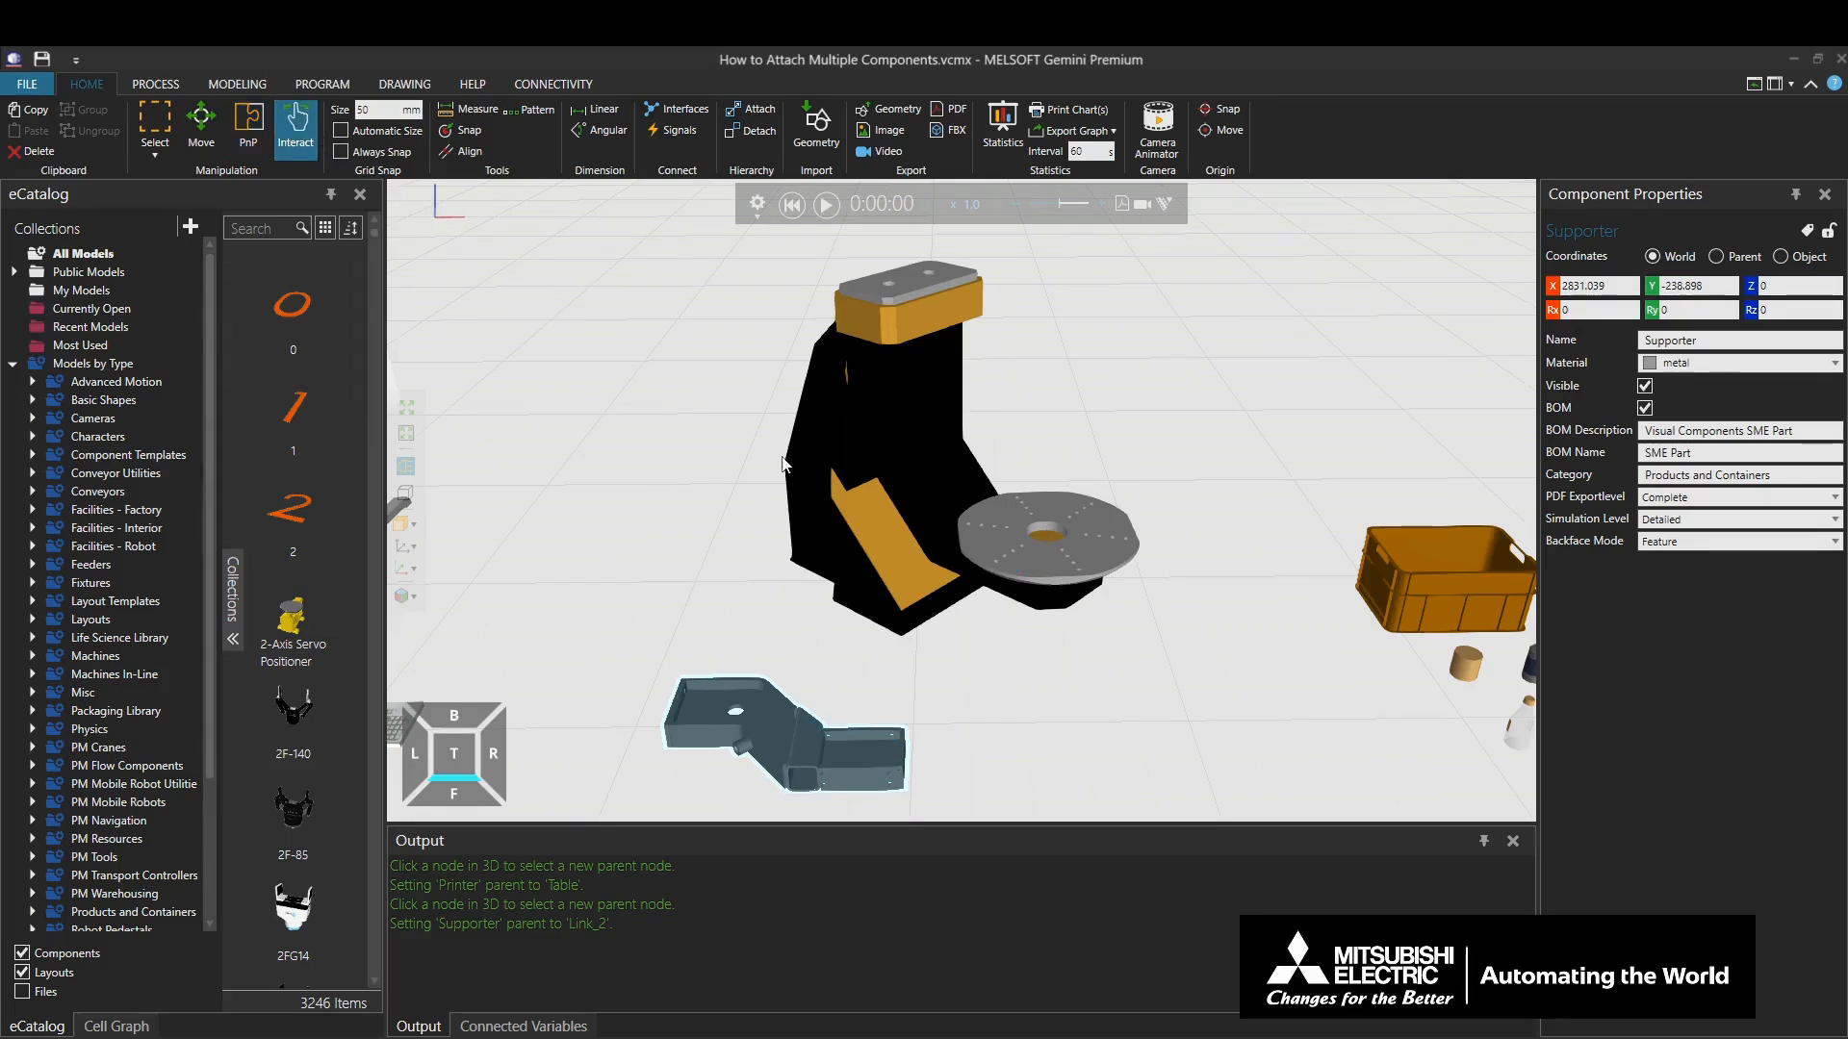
mouse_move(1018, 570)
left_mouse_down()
mouse_move(1086, 574)
mouse_move(1026, 551)
left_mouse_up()
mouse_move(960, 492)
left_mouse_down()
mouse_move(1020, 433)
mouse_move(958, 484)
left_mouse_up()
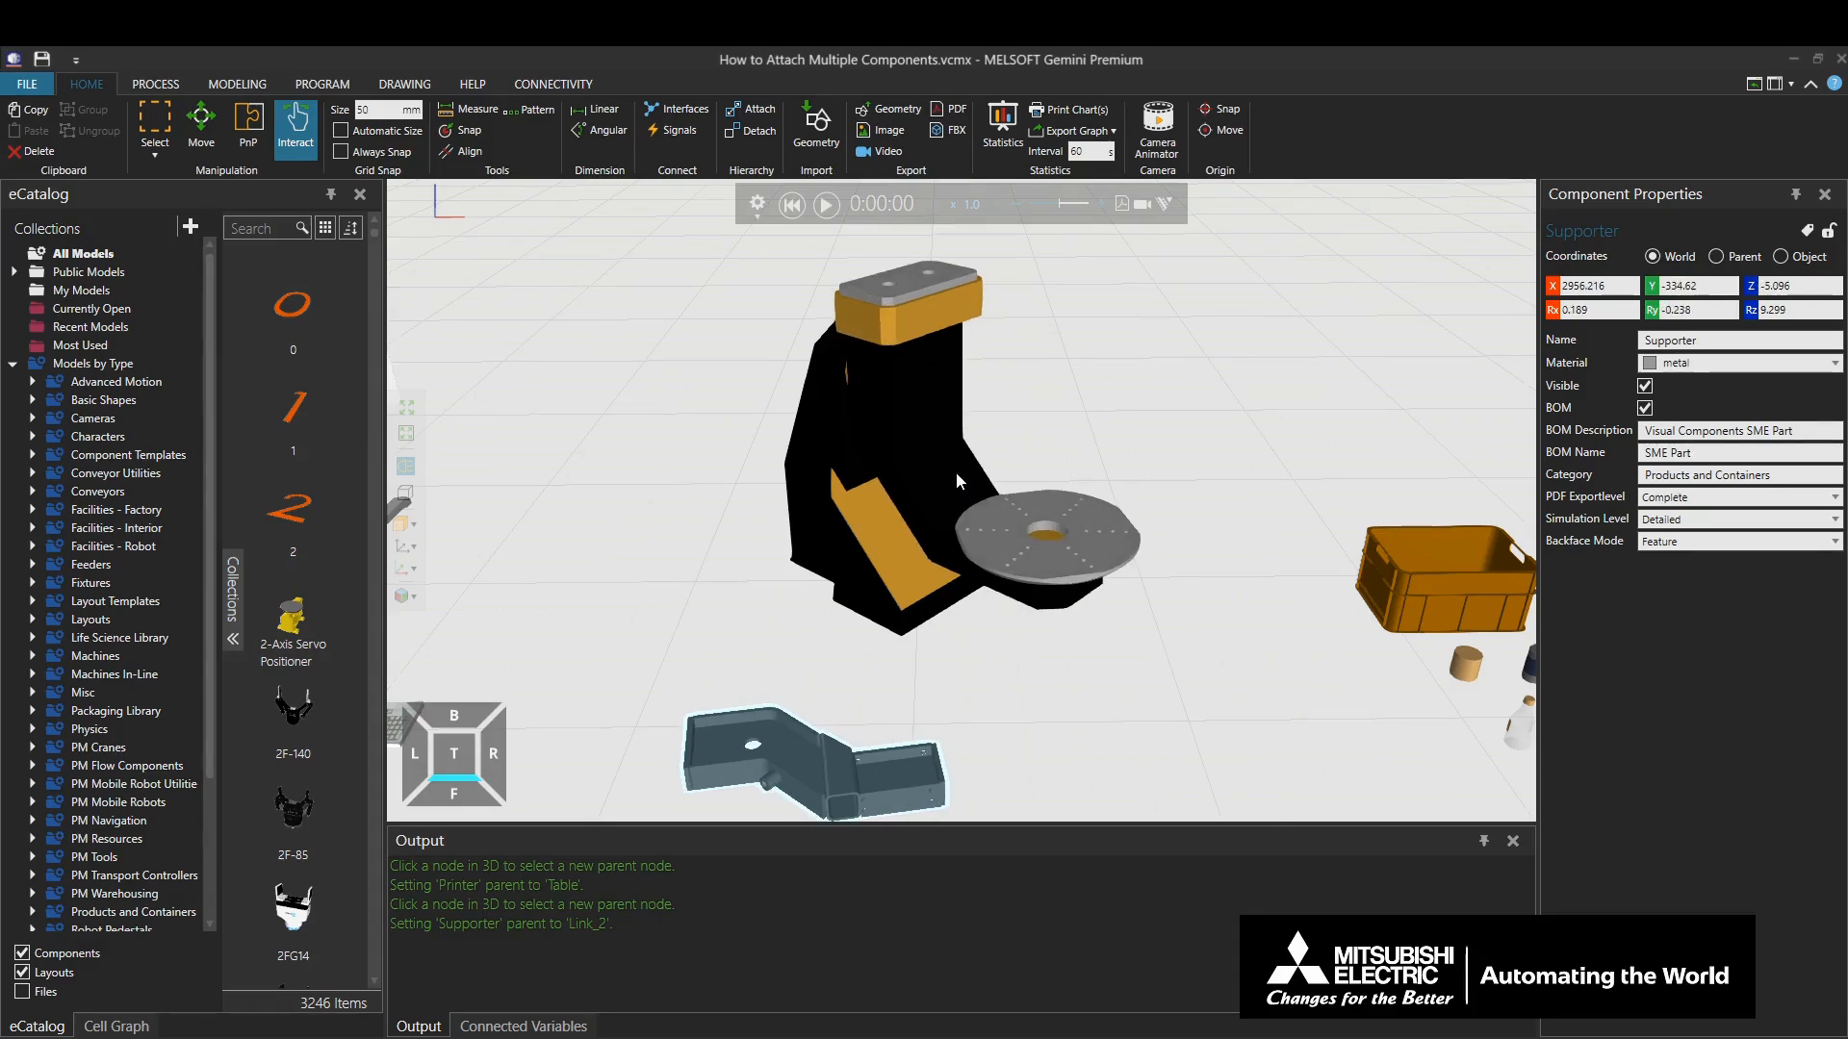
left_click(248, 125)
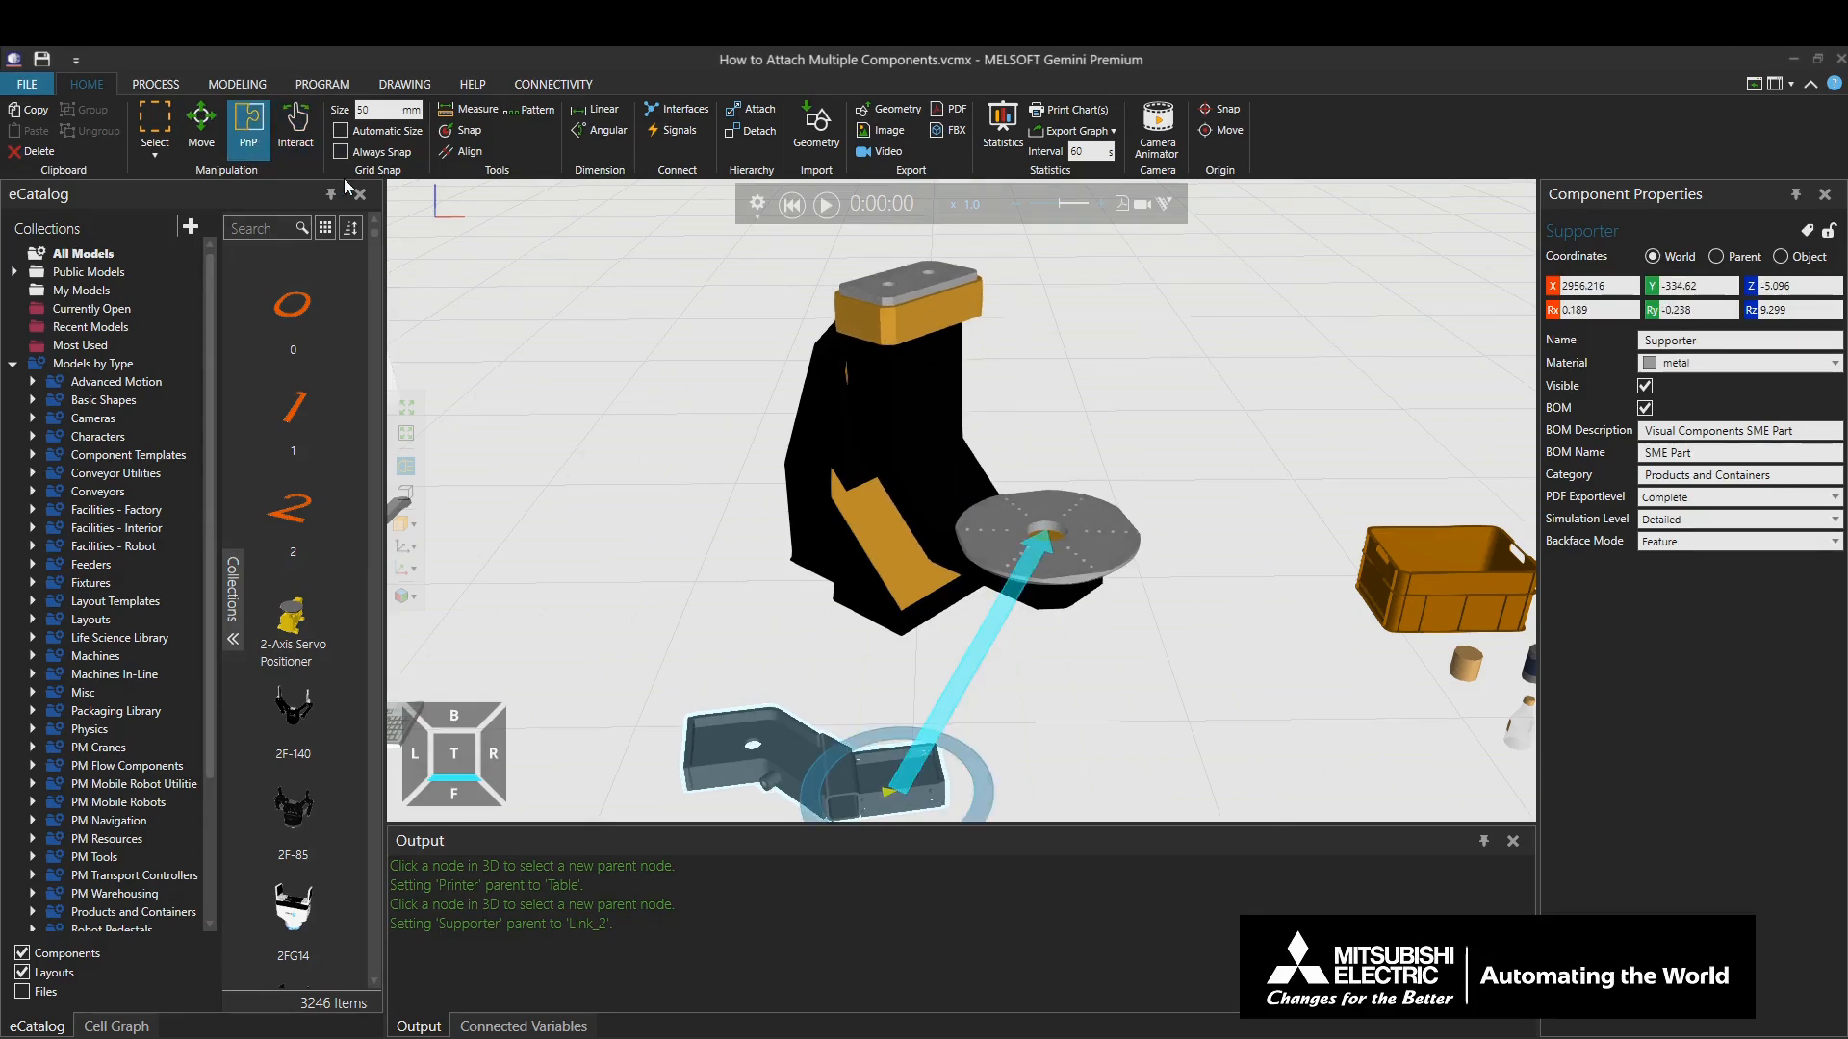
Place the cylinder, can, ball and bottle inside the orange box, spaced apart in two rows.
right_click_drag(1101, 599, 909, 553, "ctrl")
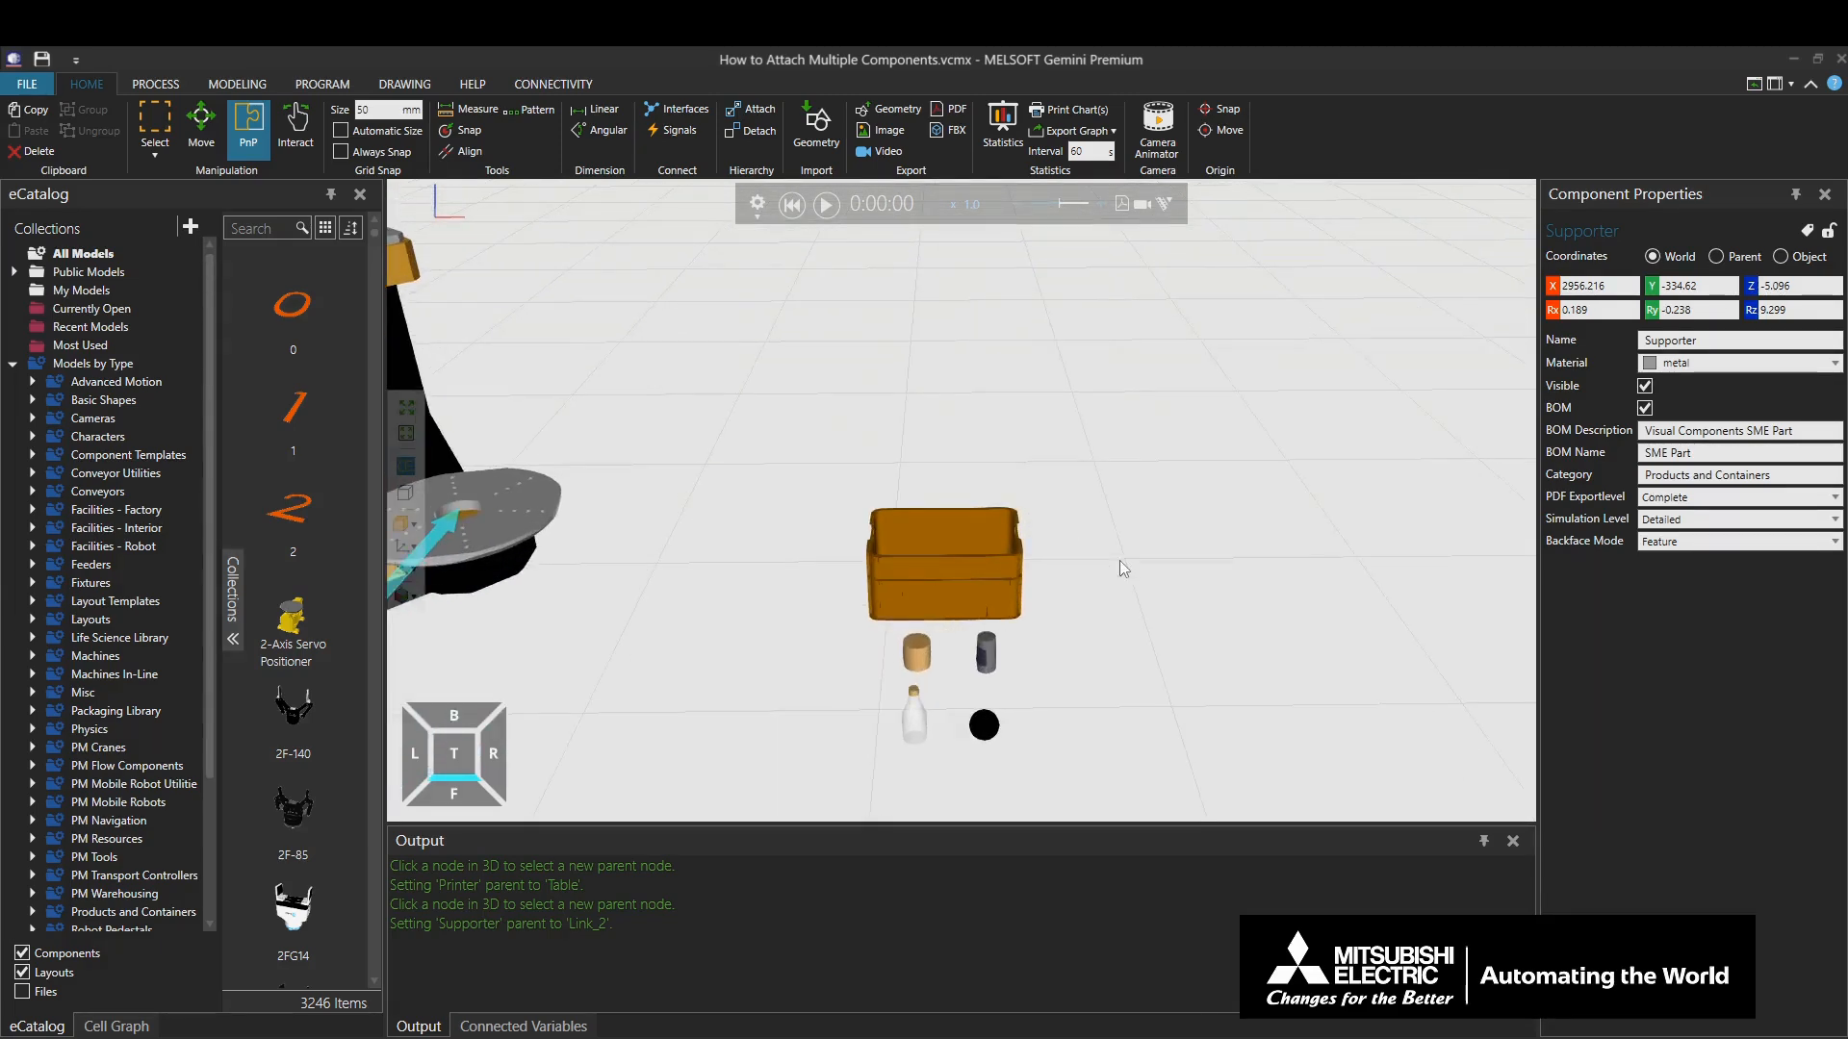
scroll(1047, 587, "up", 5)
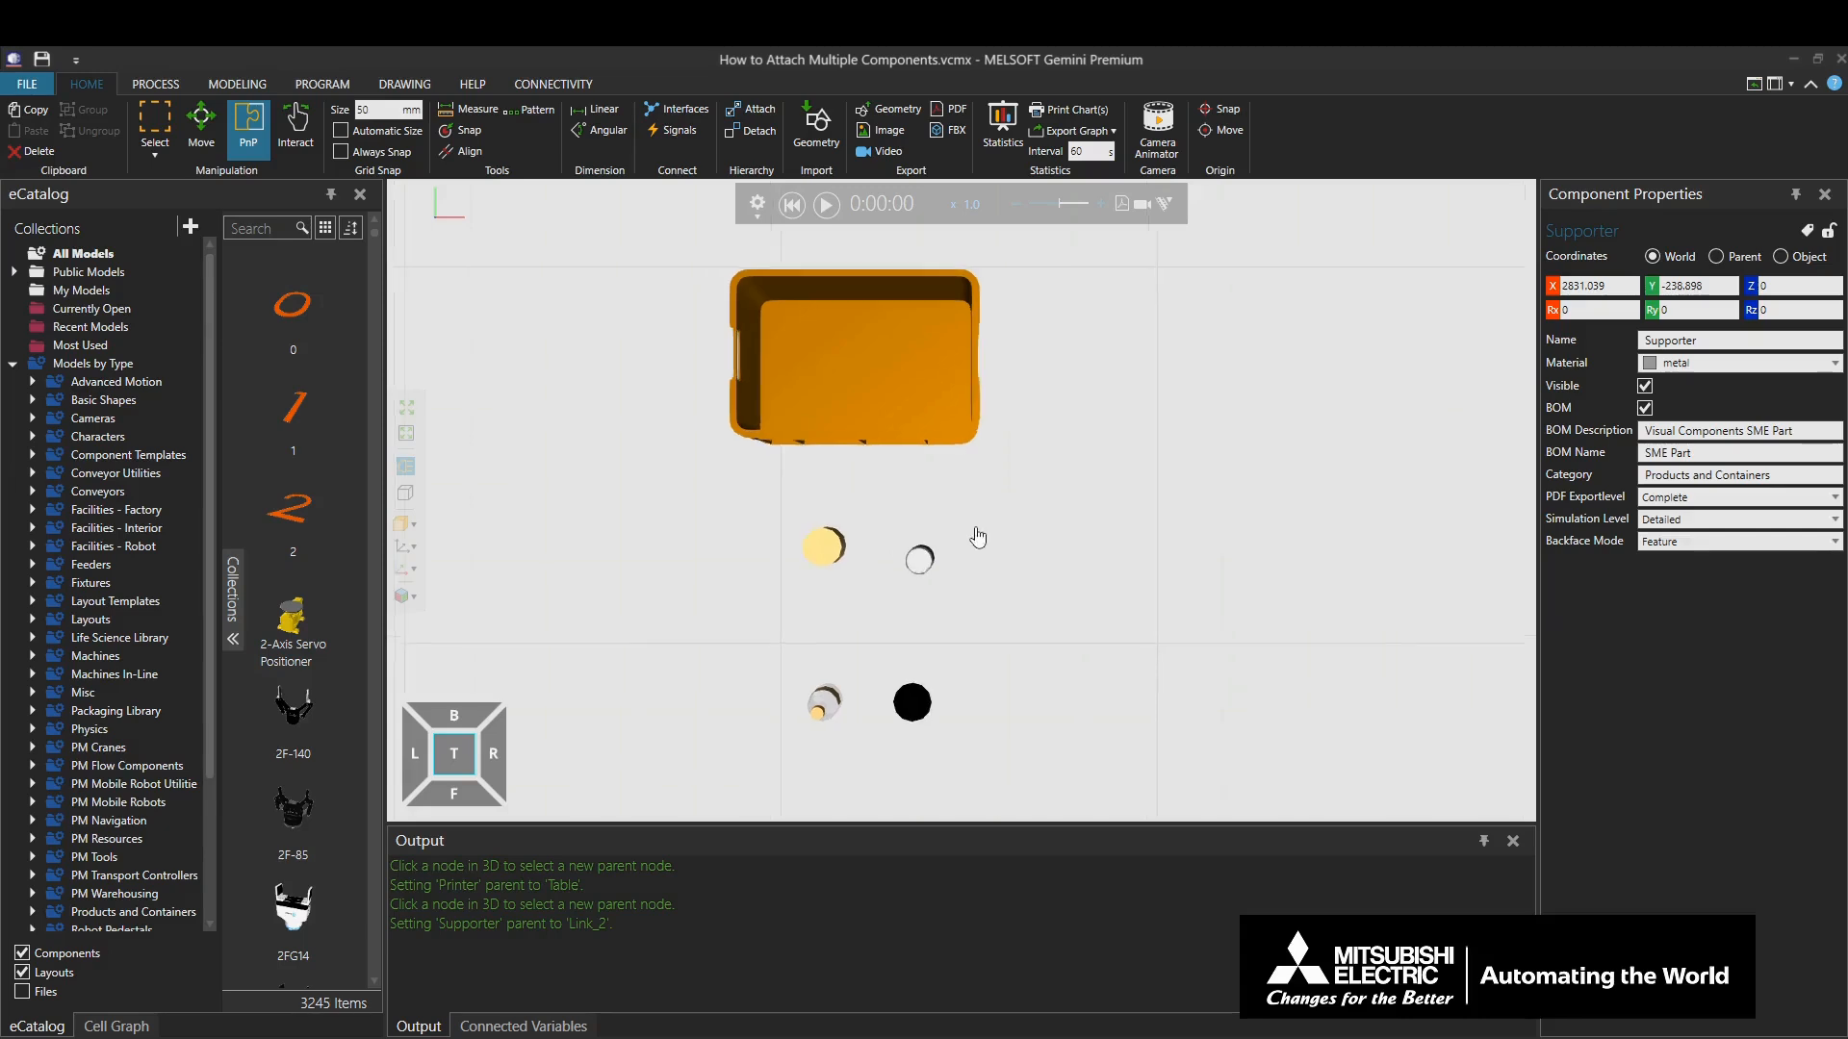
left_click_drag(871, 563, 866, 338)
left_click_drag(966, 575, 935, 332)
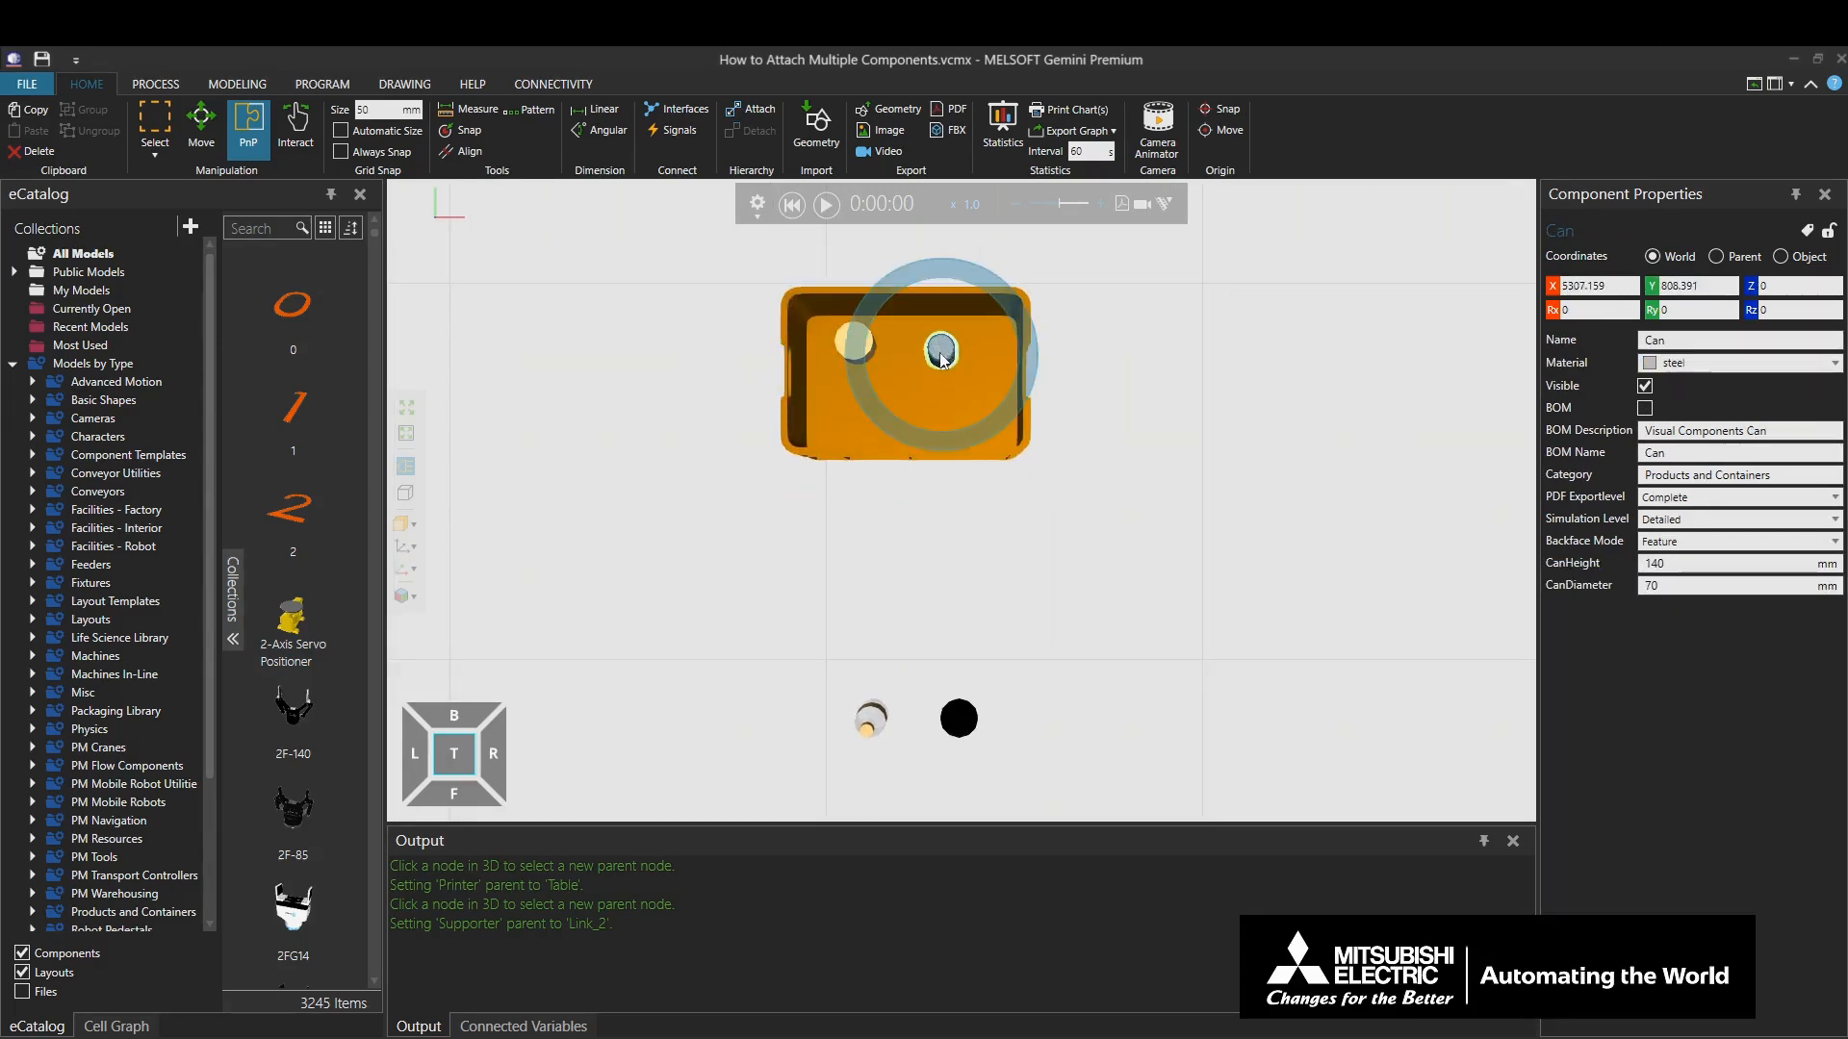
left_click(940, 700)
left_click_drag(939, 699, 841, 389)
left_click_drag(872, 735, 943, 433)
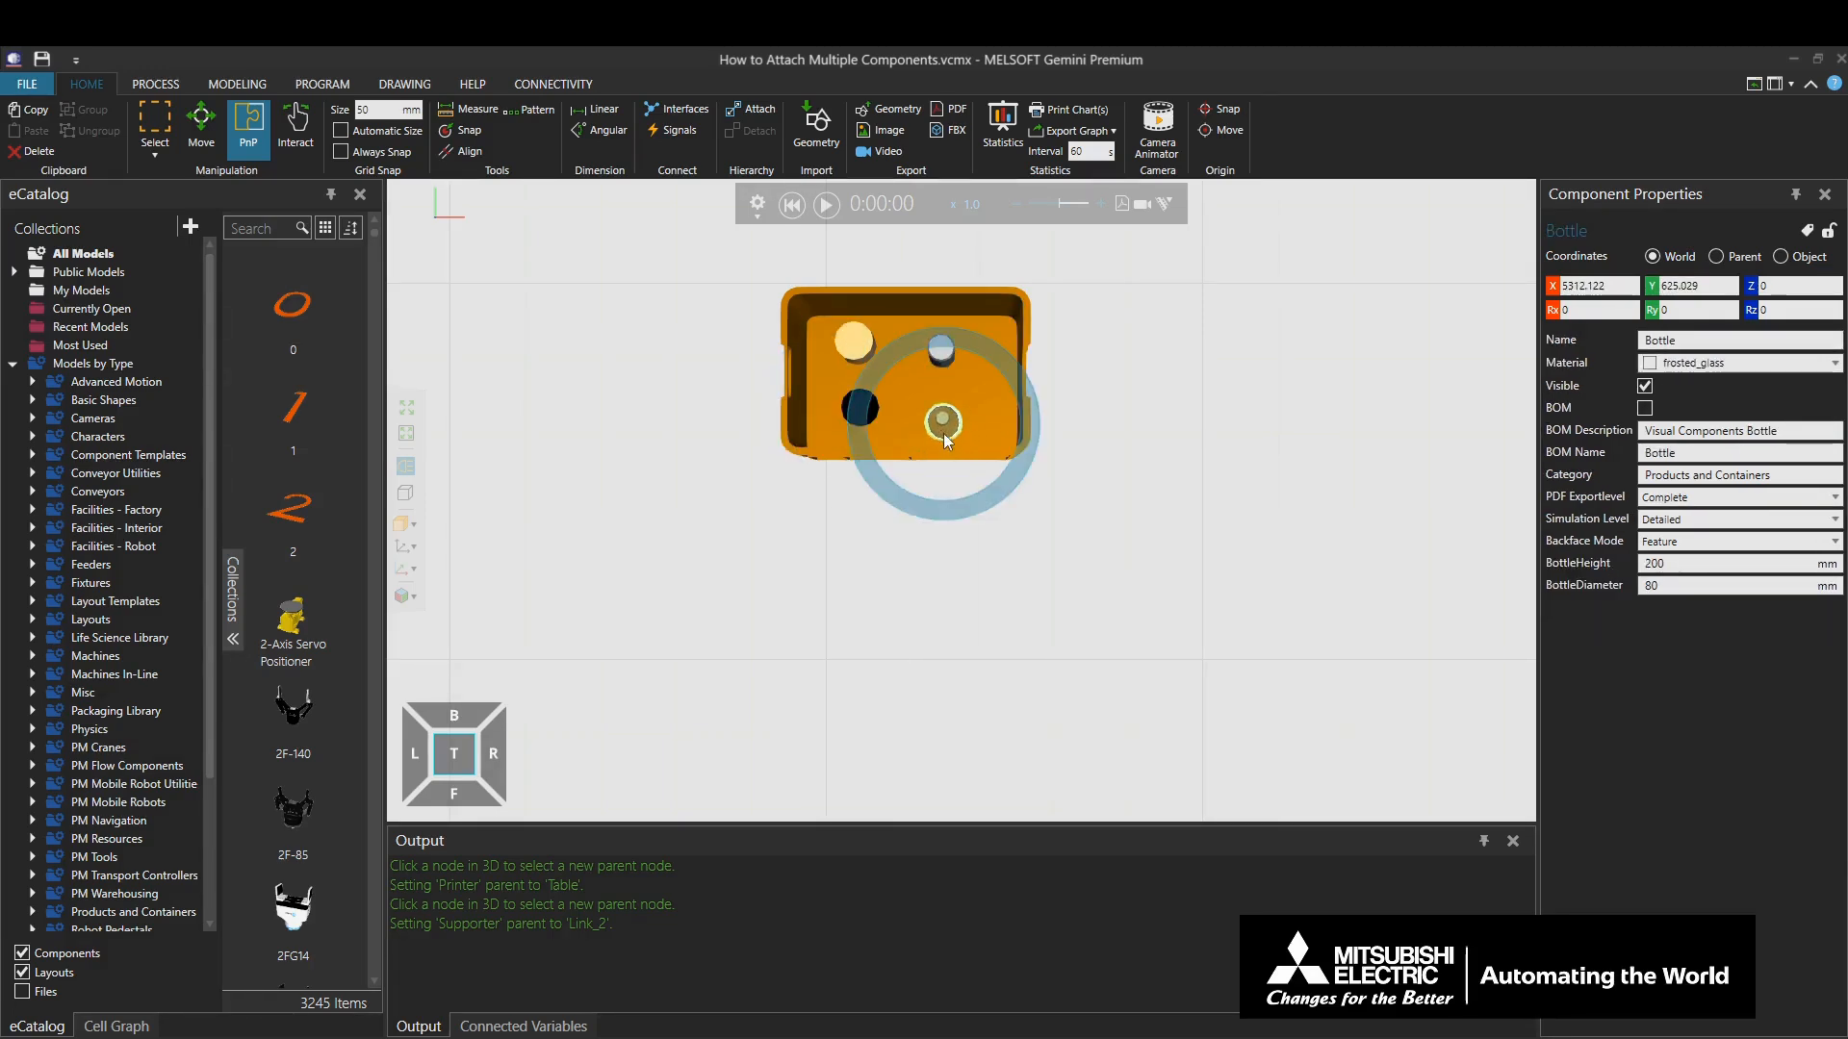
Attach the bottle, cylinder, can and ball to the box together and move the box to about X 5376, Y 574.
left_click(858, 351, "ctrl")
left_click(936, 352, "ctrl")
scroll(943, 354, "up", 3)
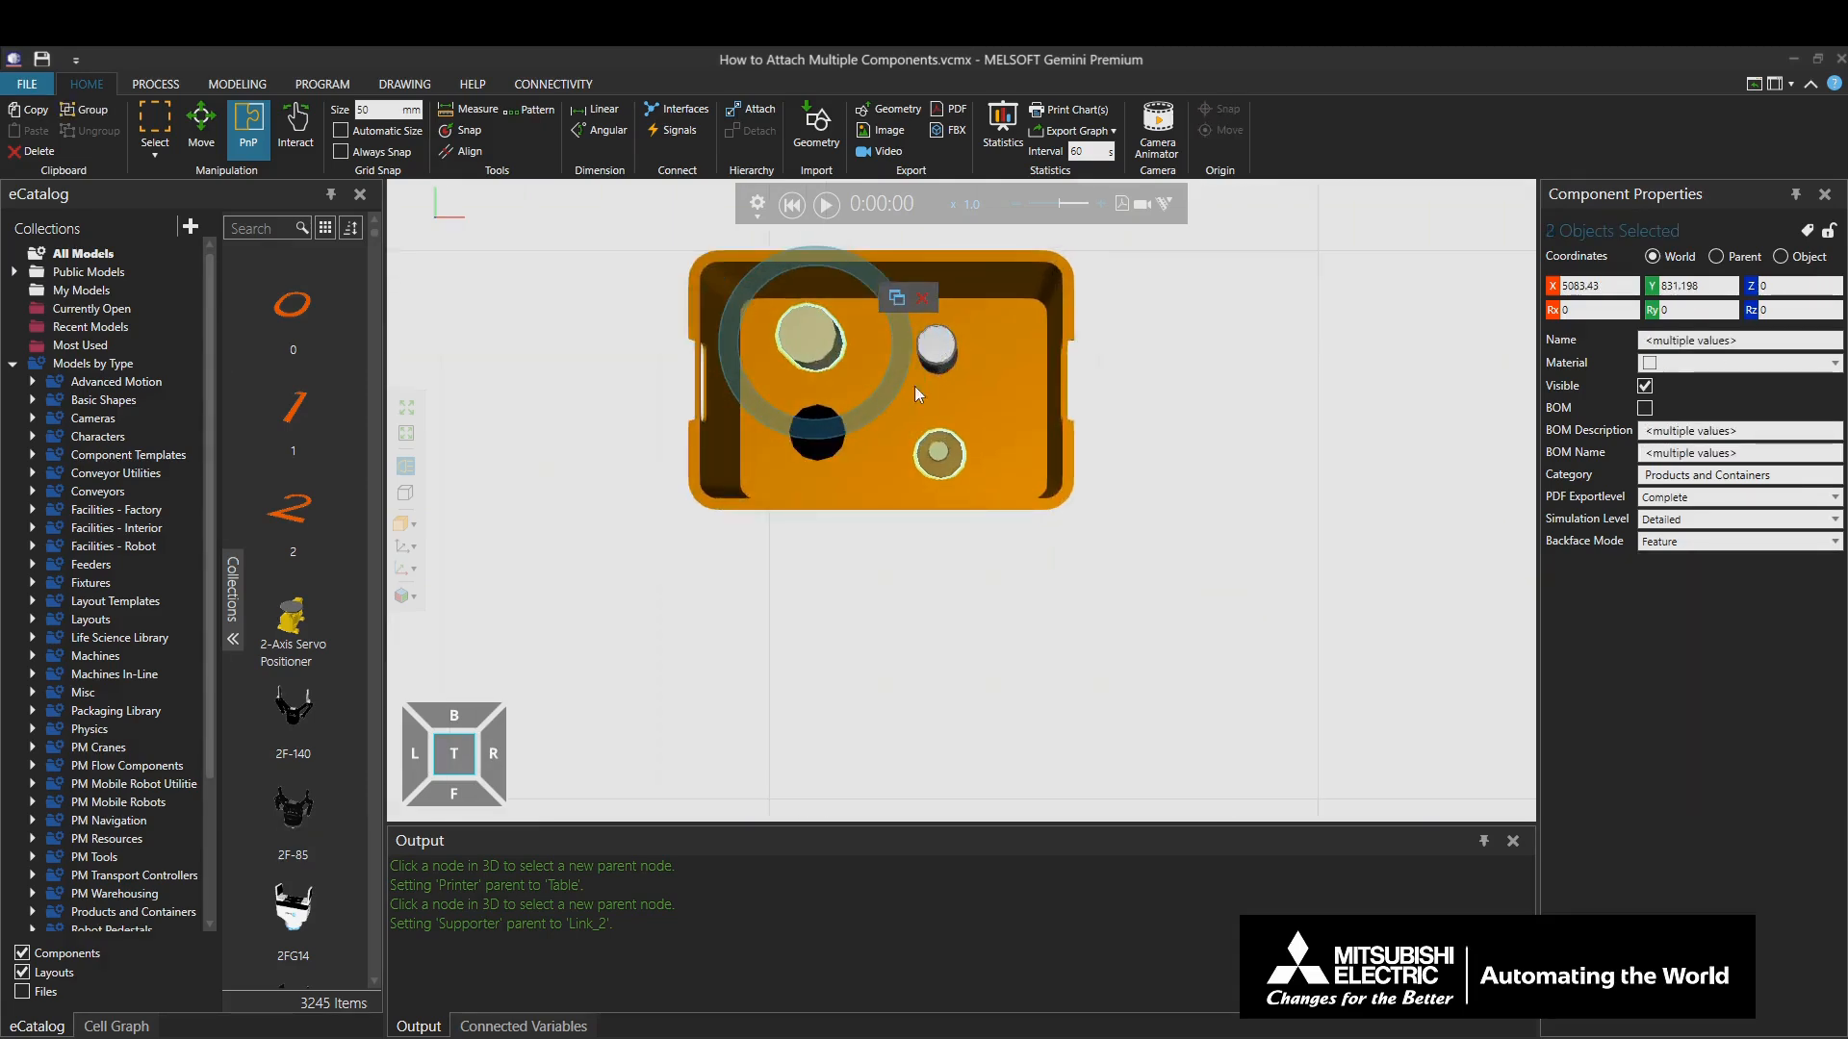
left_click(820, 438, "ctrl")
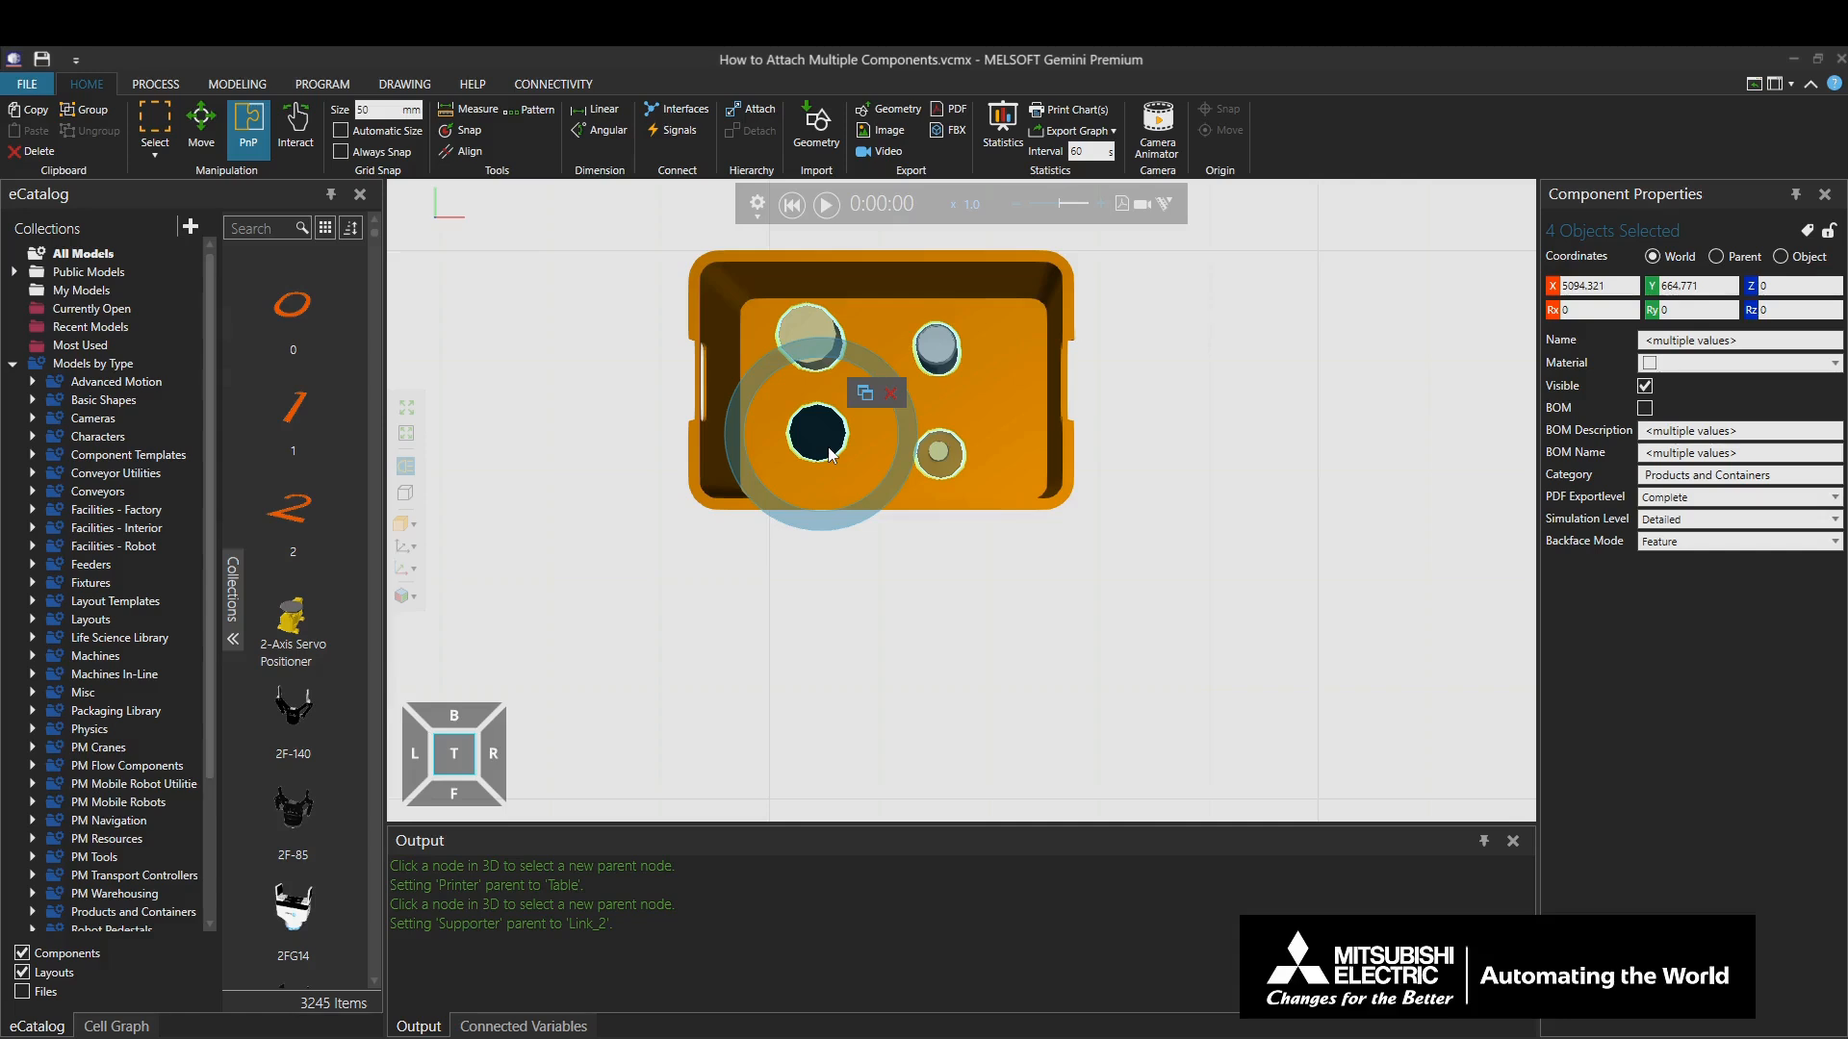
left_click(747, 114)
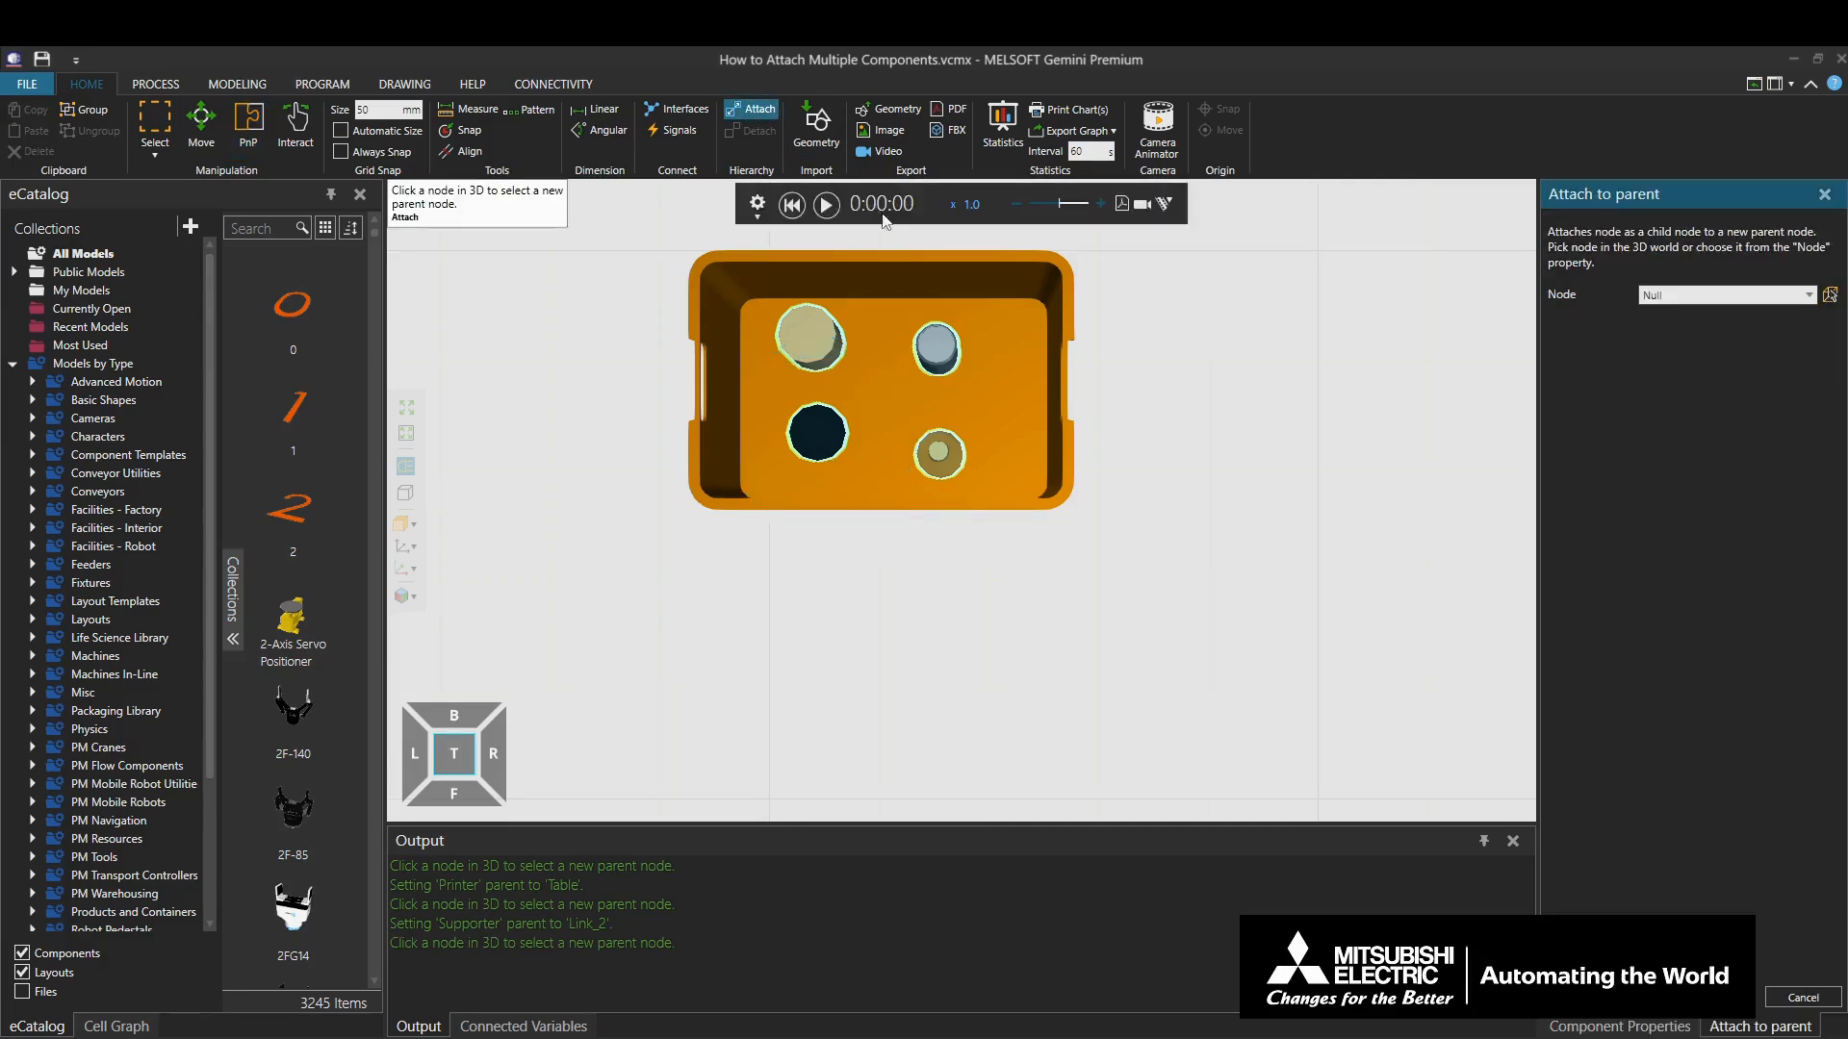
left_click(980, 277)
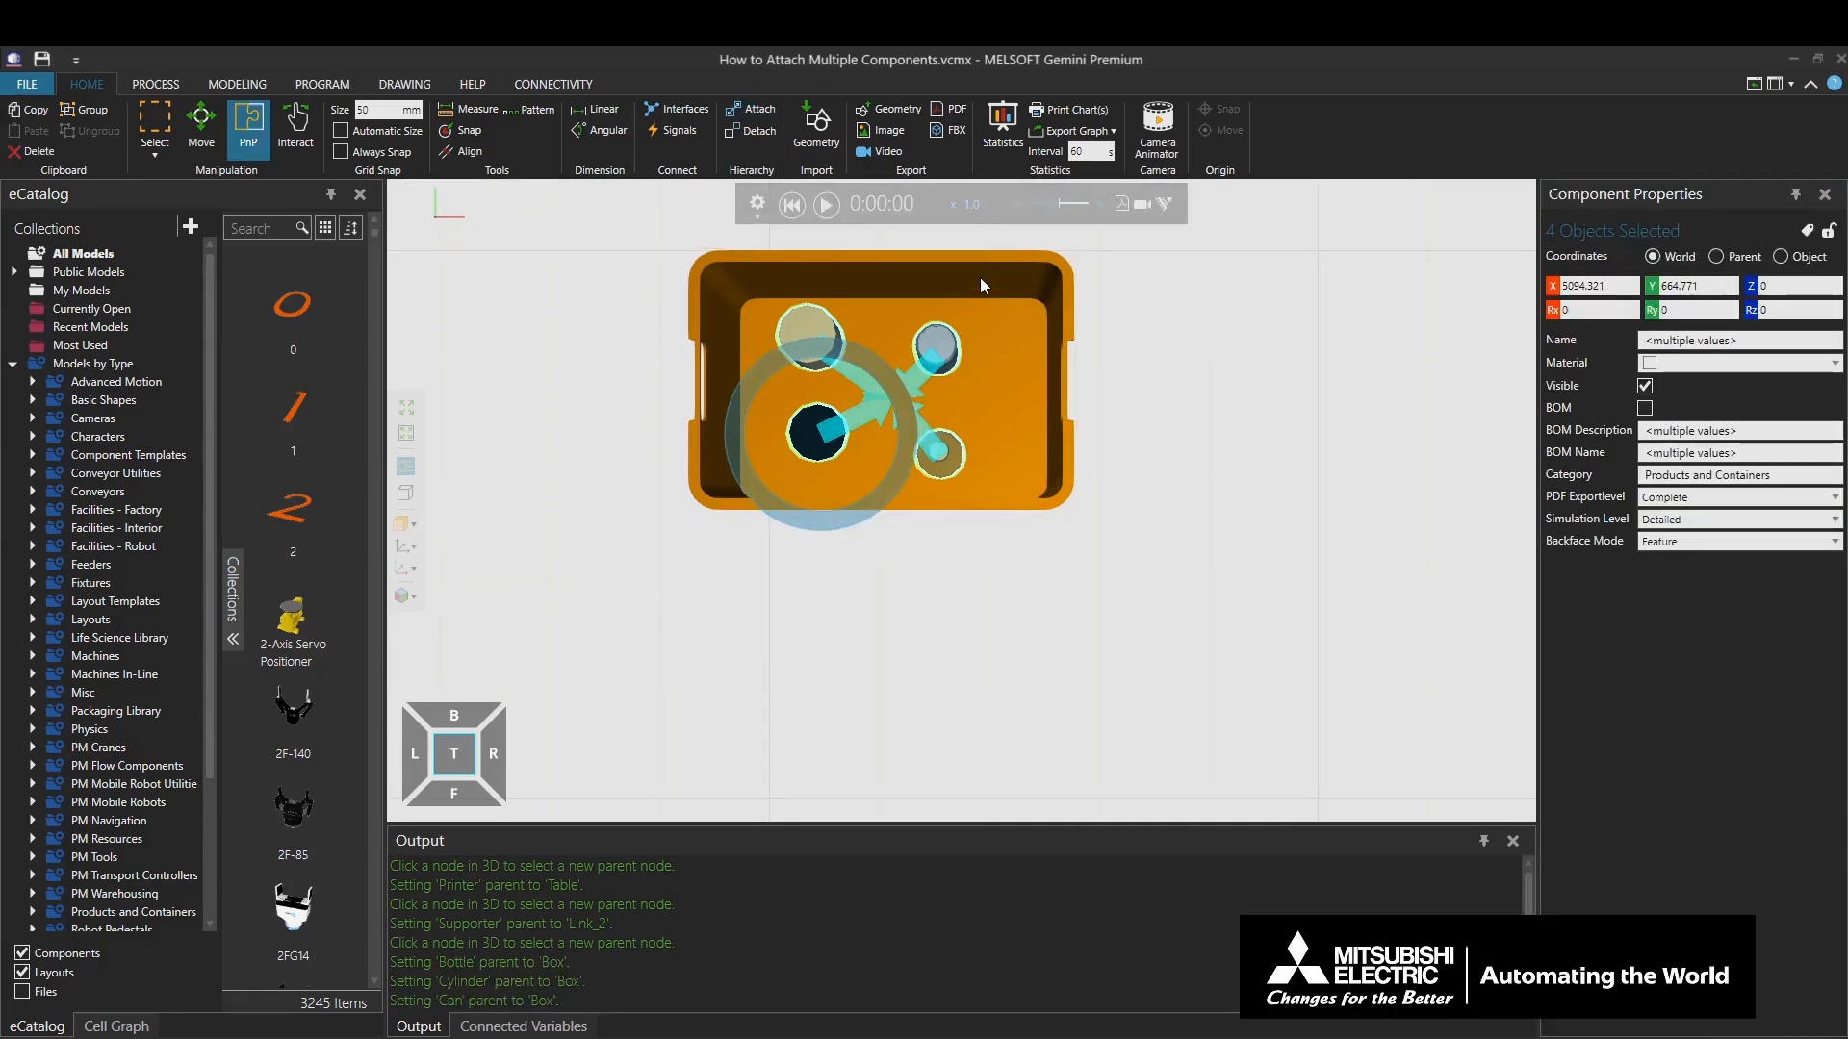
left_click(458, 785)
left_click_drag(980, 512, 954, 563)
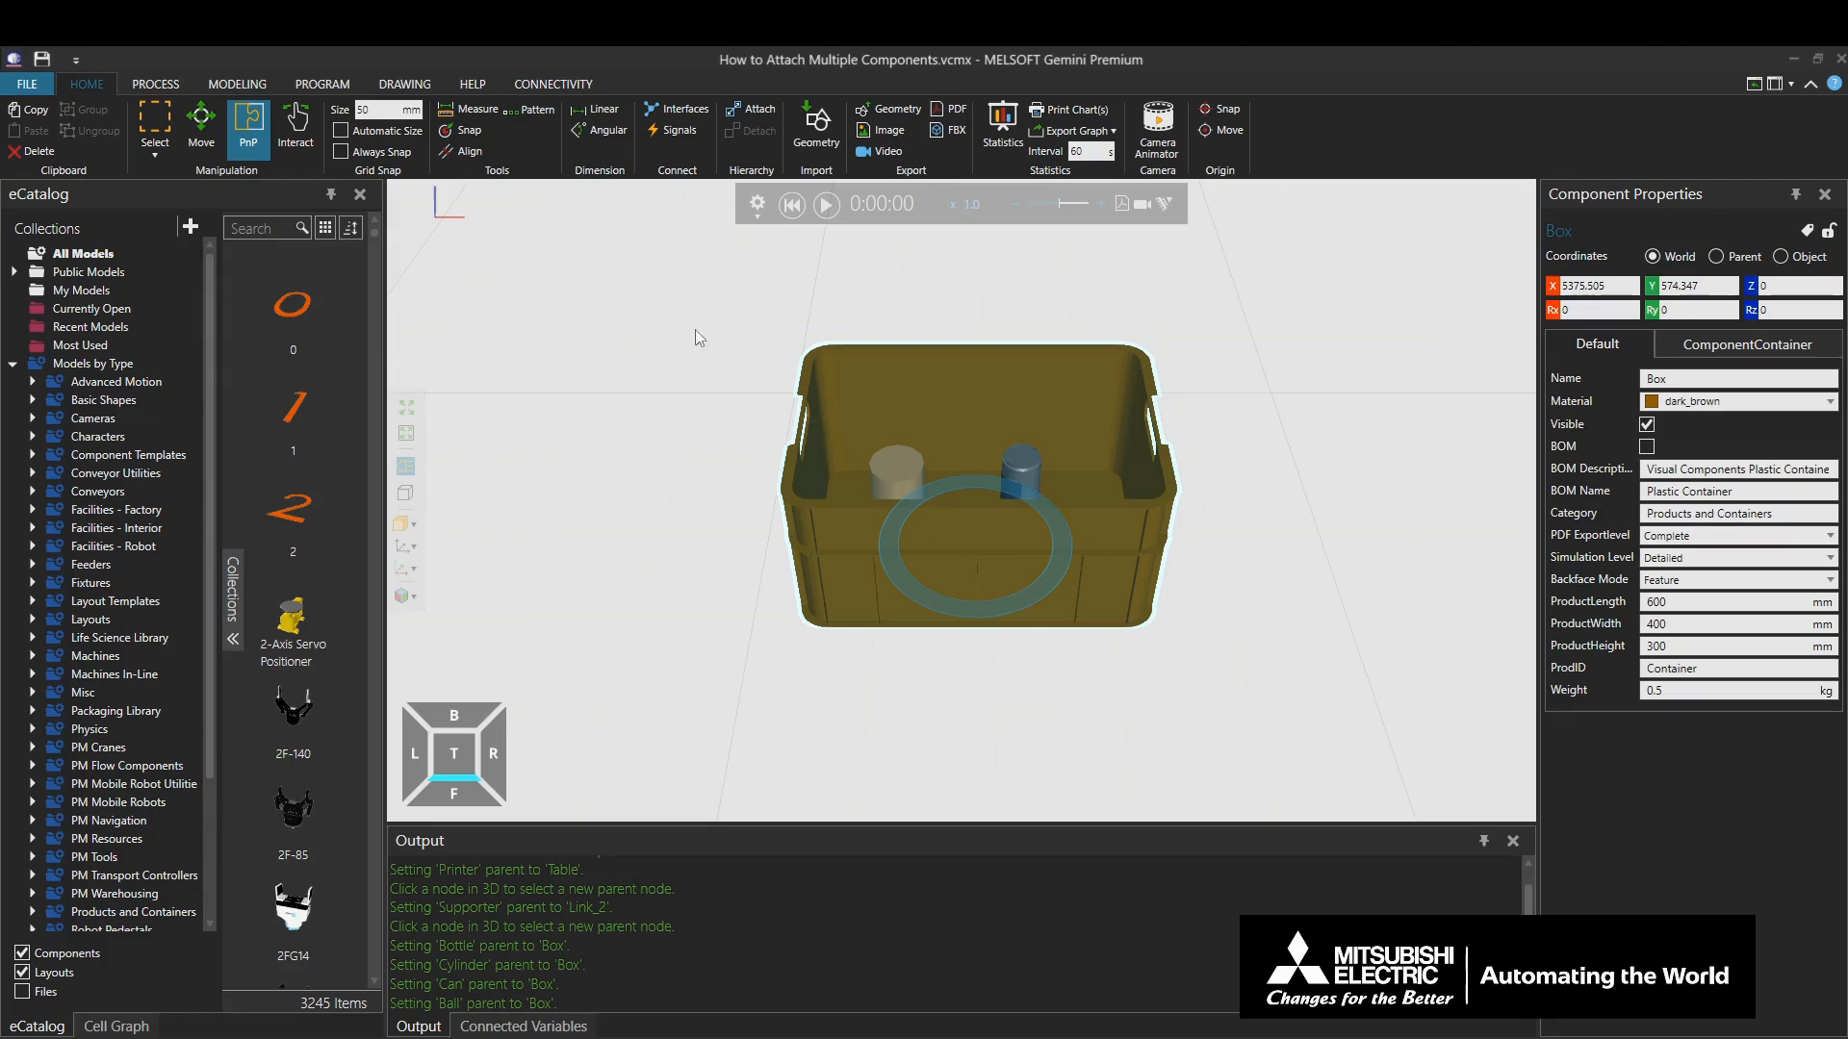
Save the filled box as a new component named Parts Box, using the file name Parts Box in the My Models folder.
left_click(233, 84)
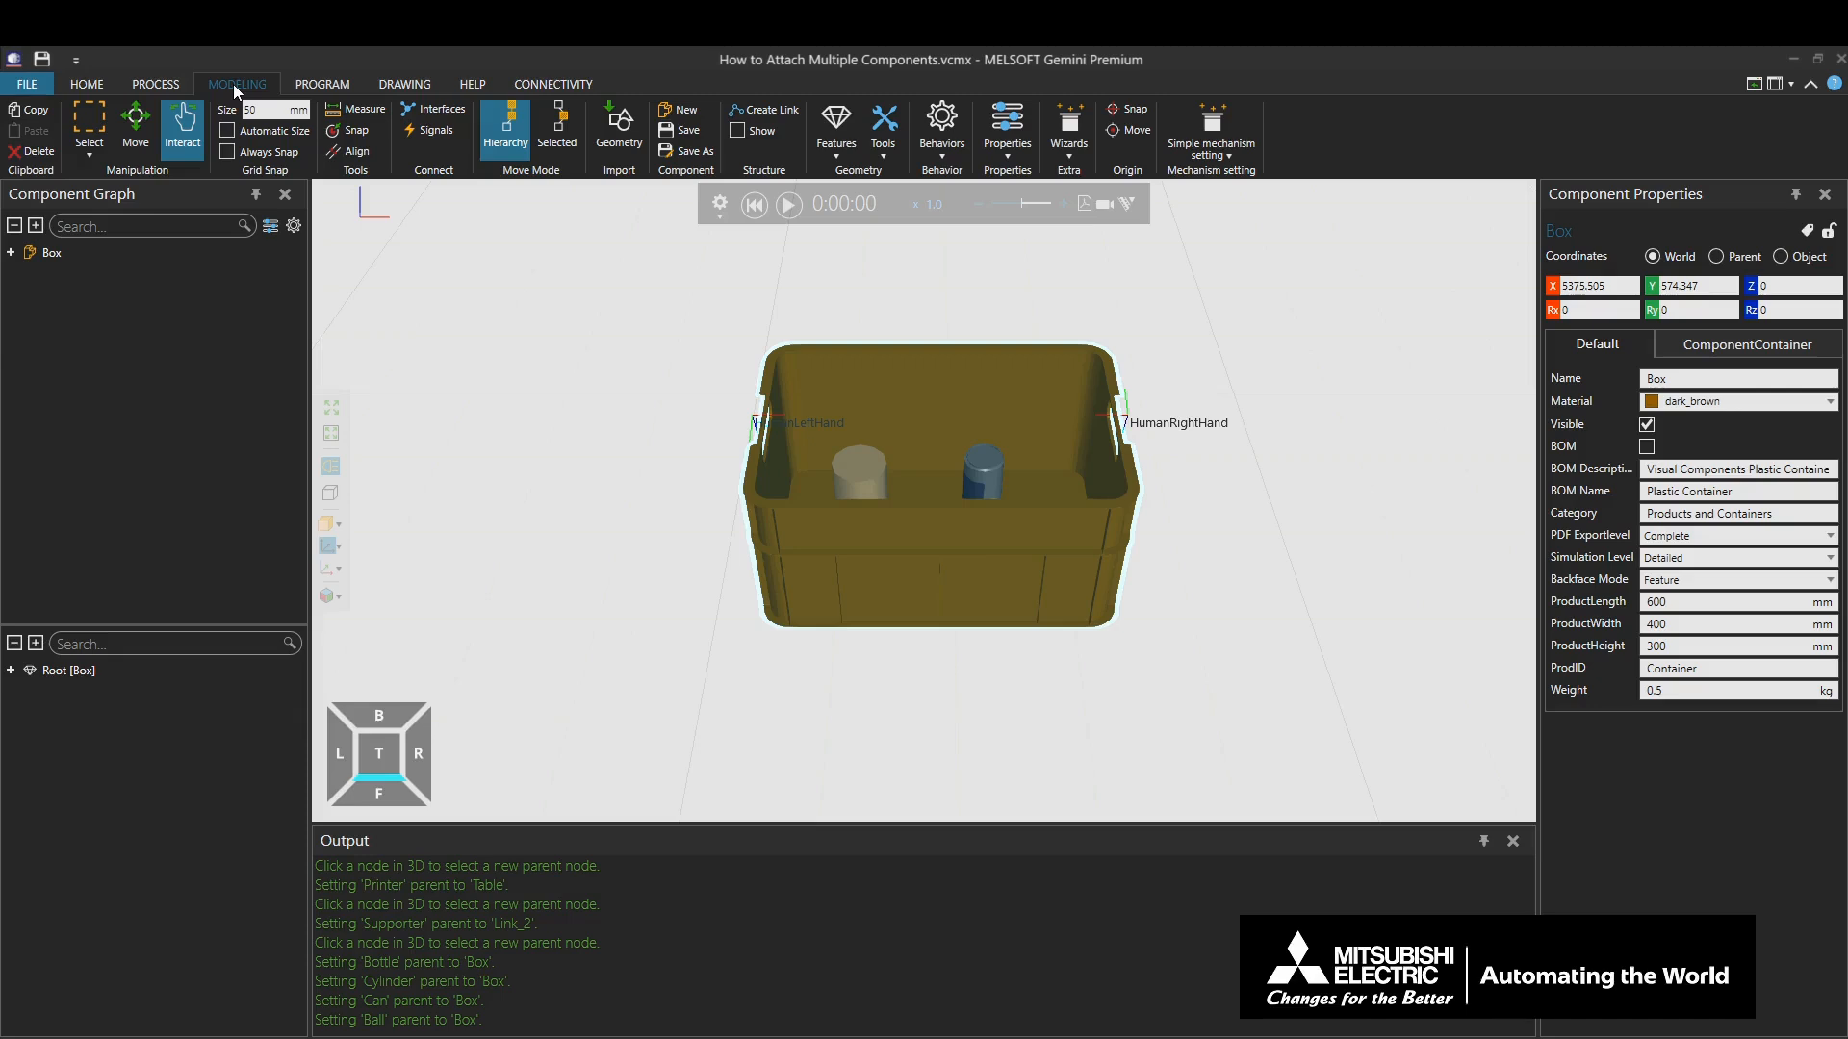
left_click(685, 152)
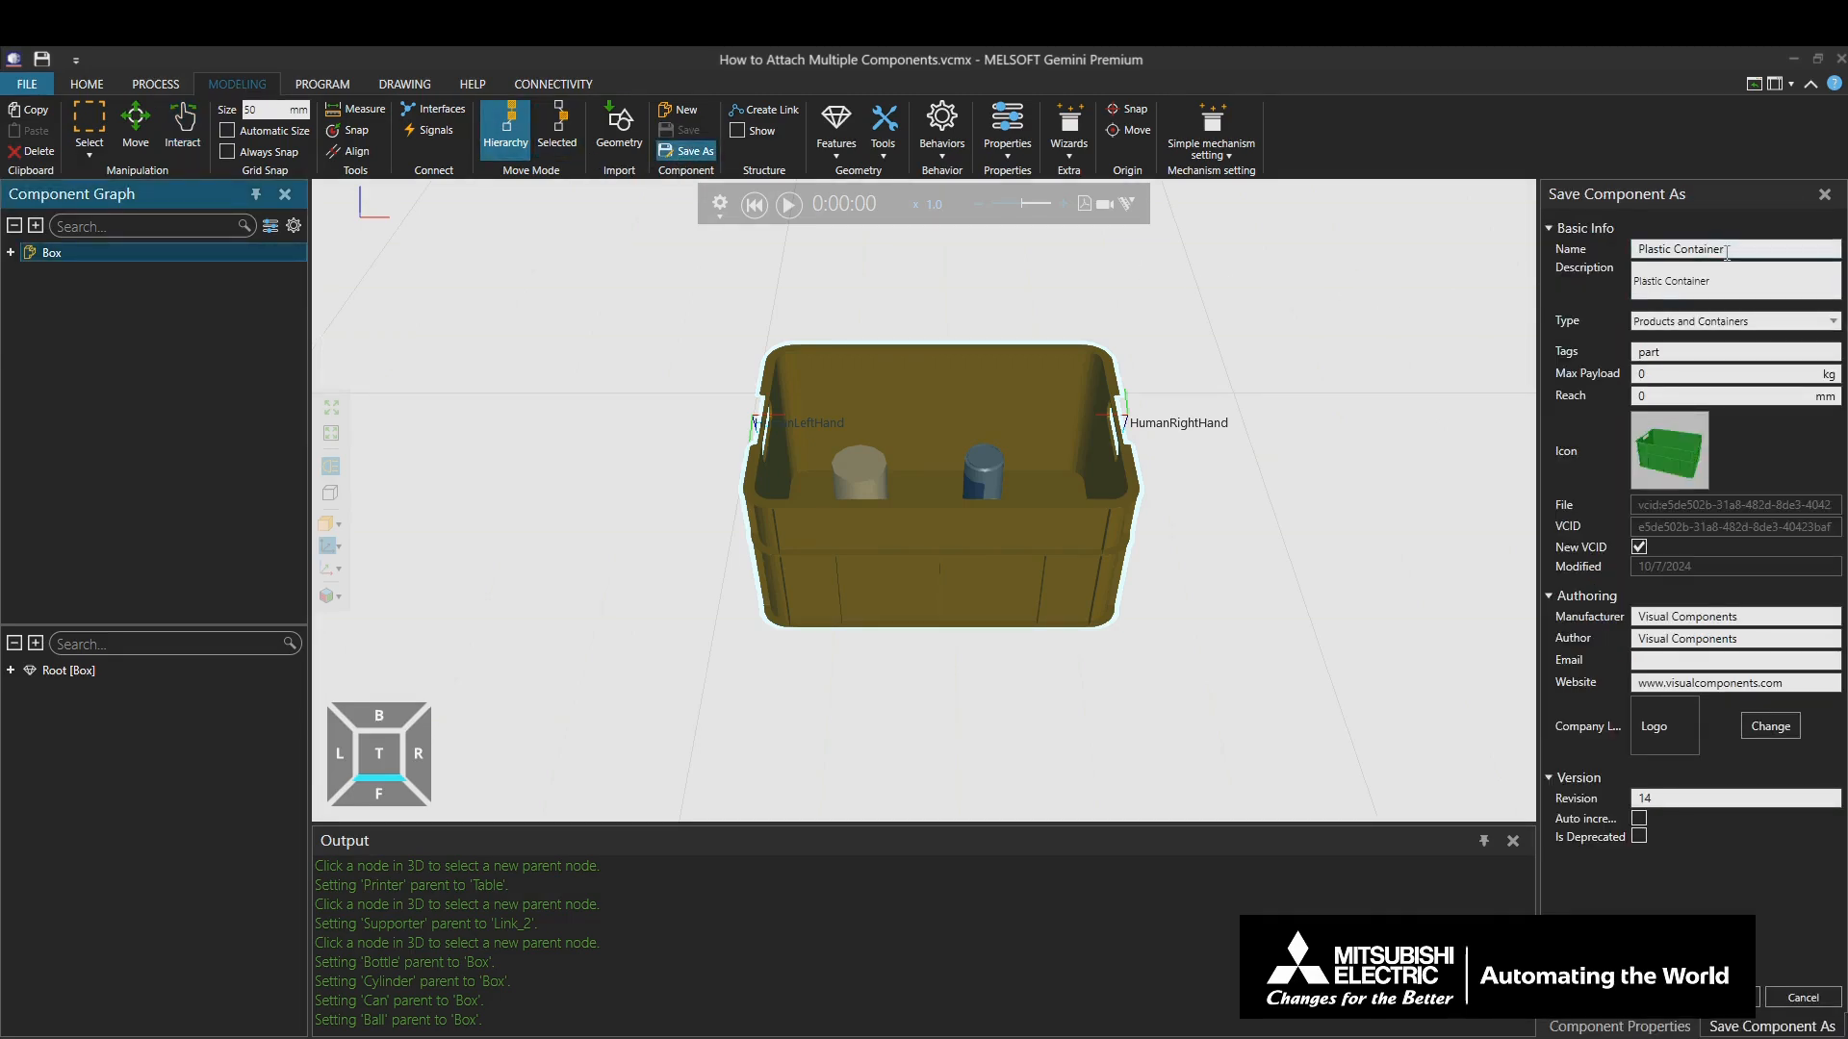
left_click(1563, 249)
type("Pa")
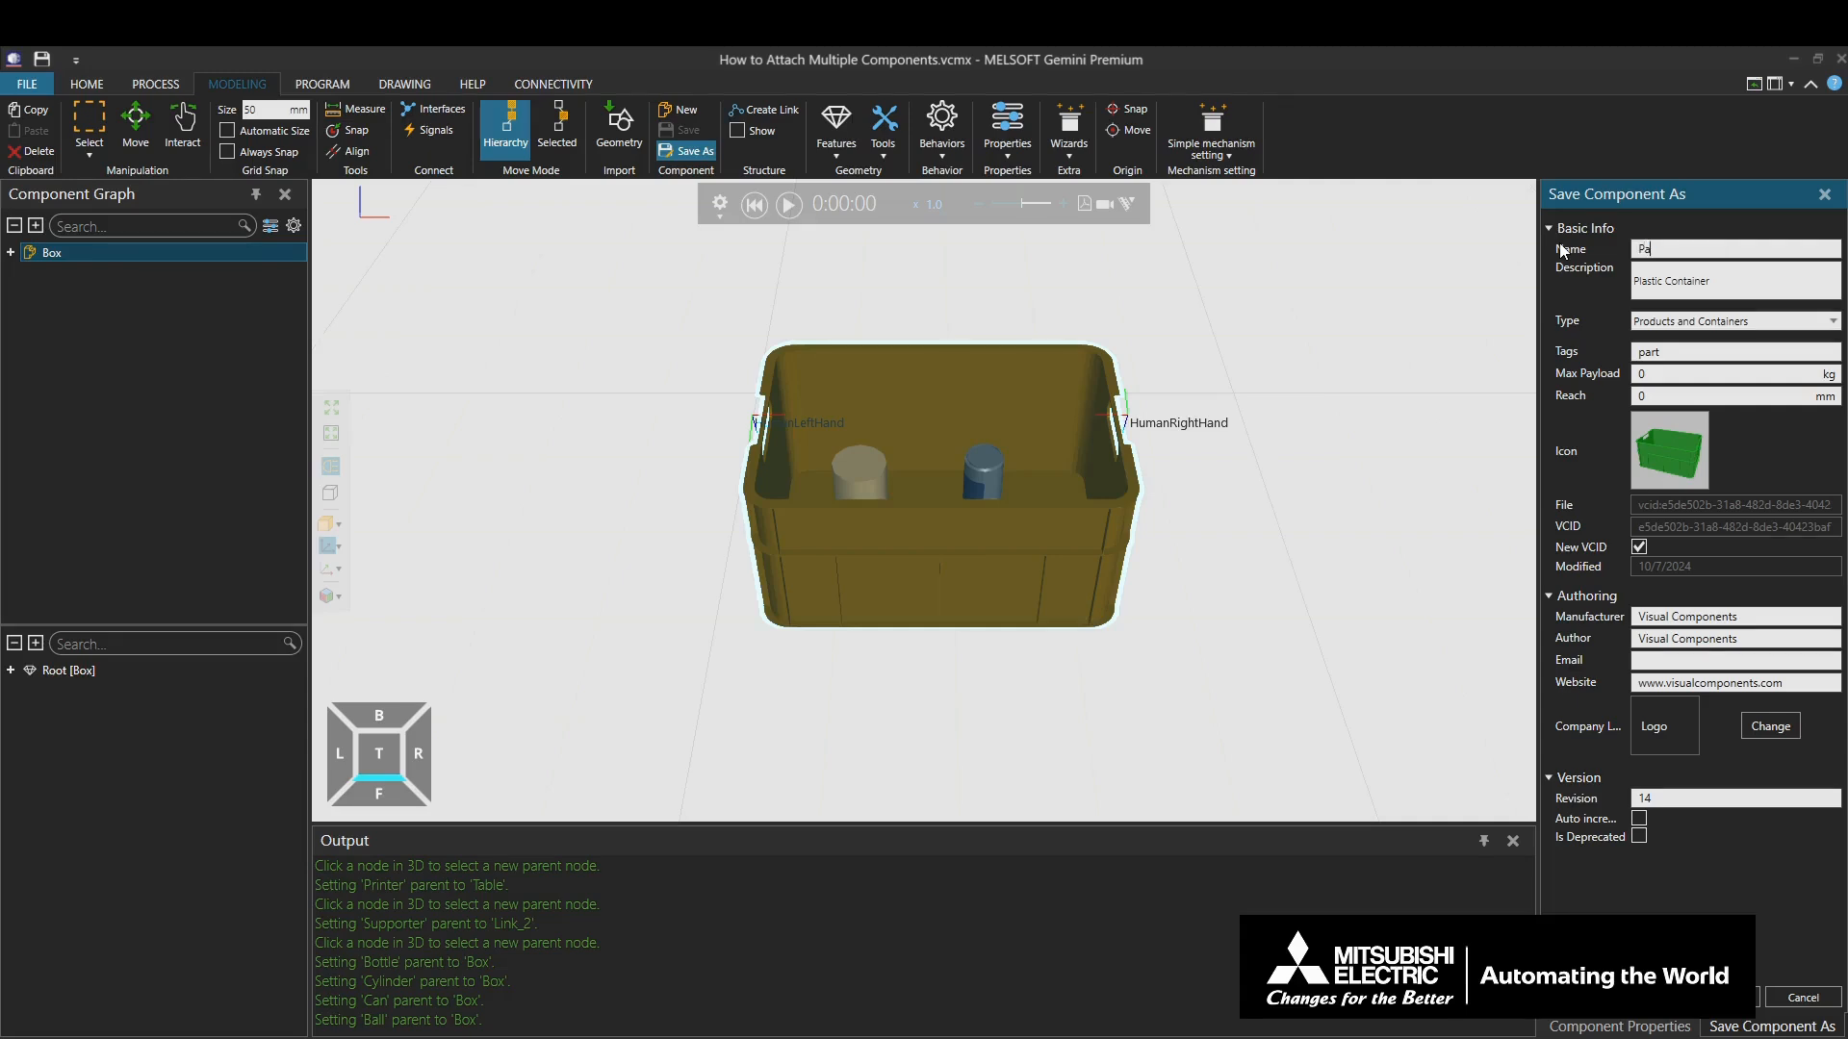
type("rts Box")
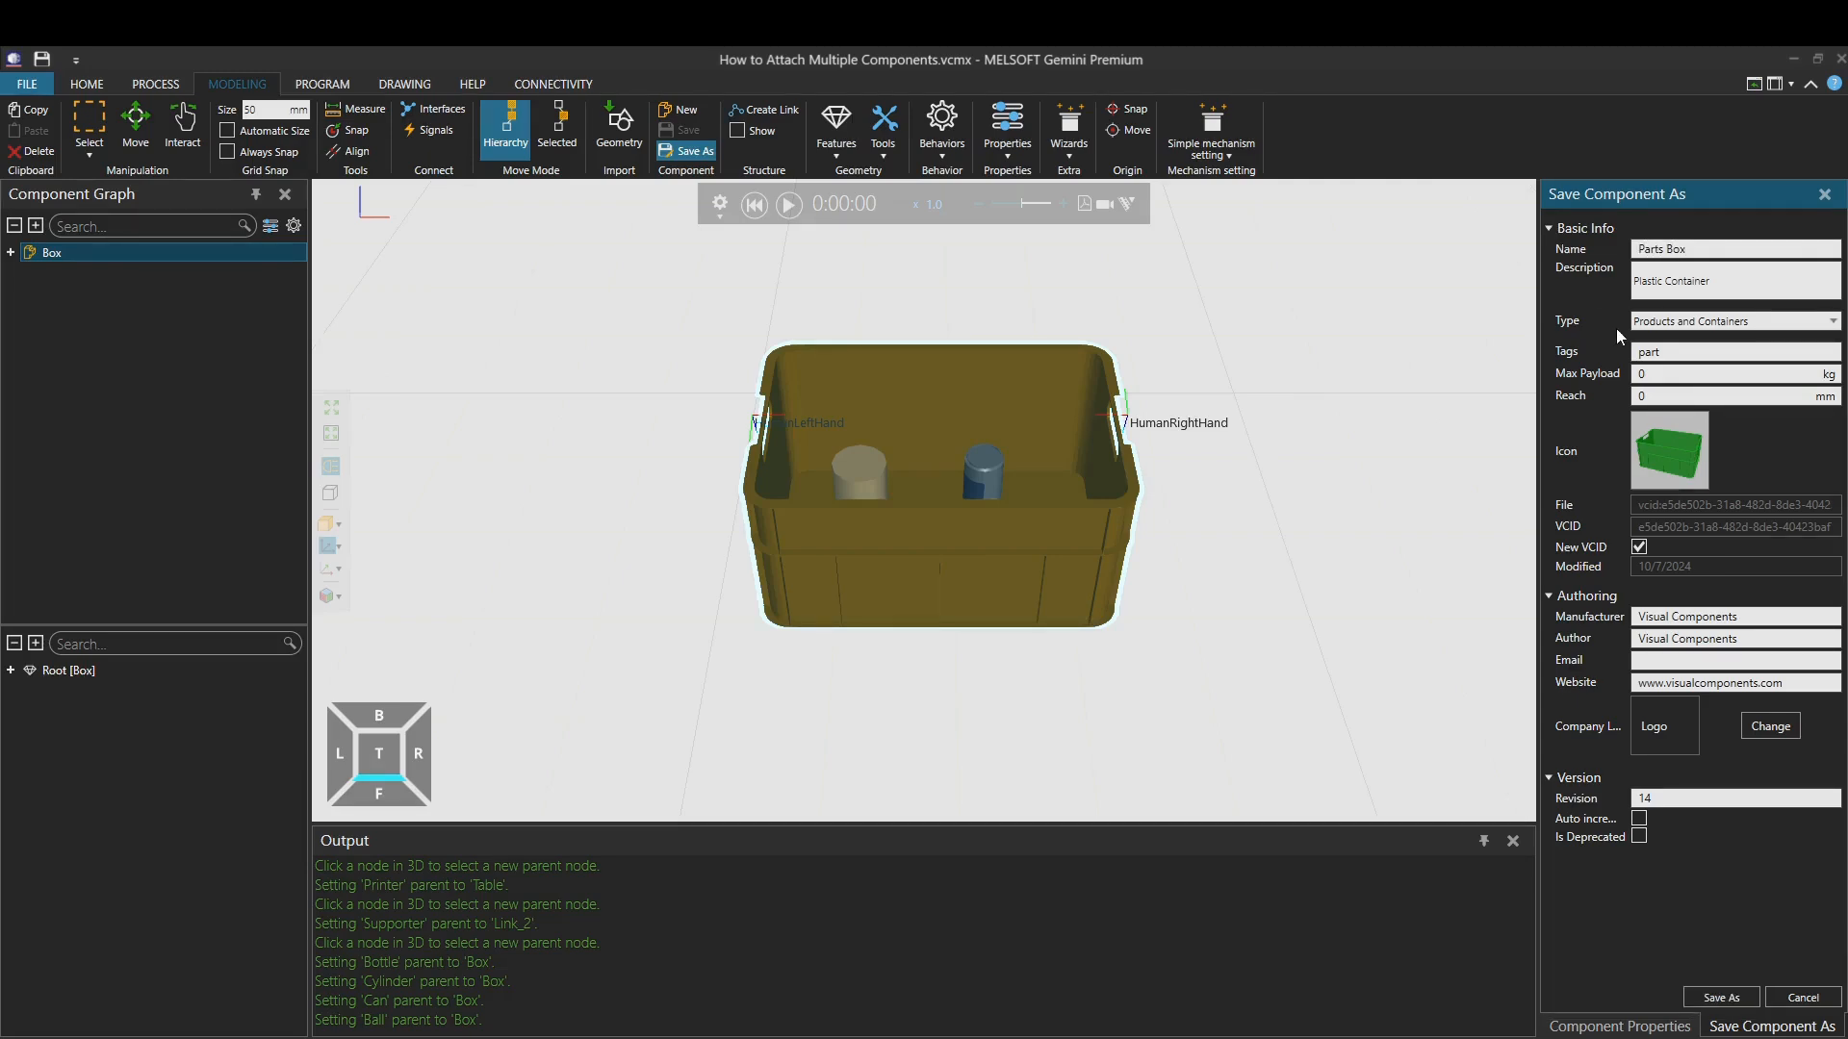
left_click(1713, 997)
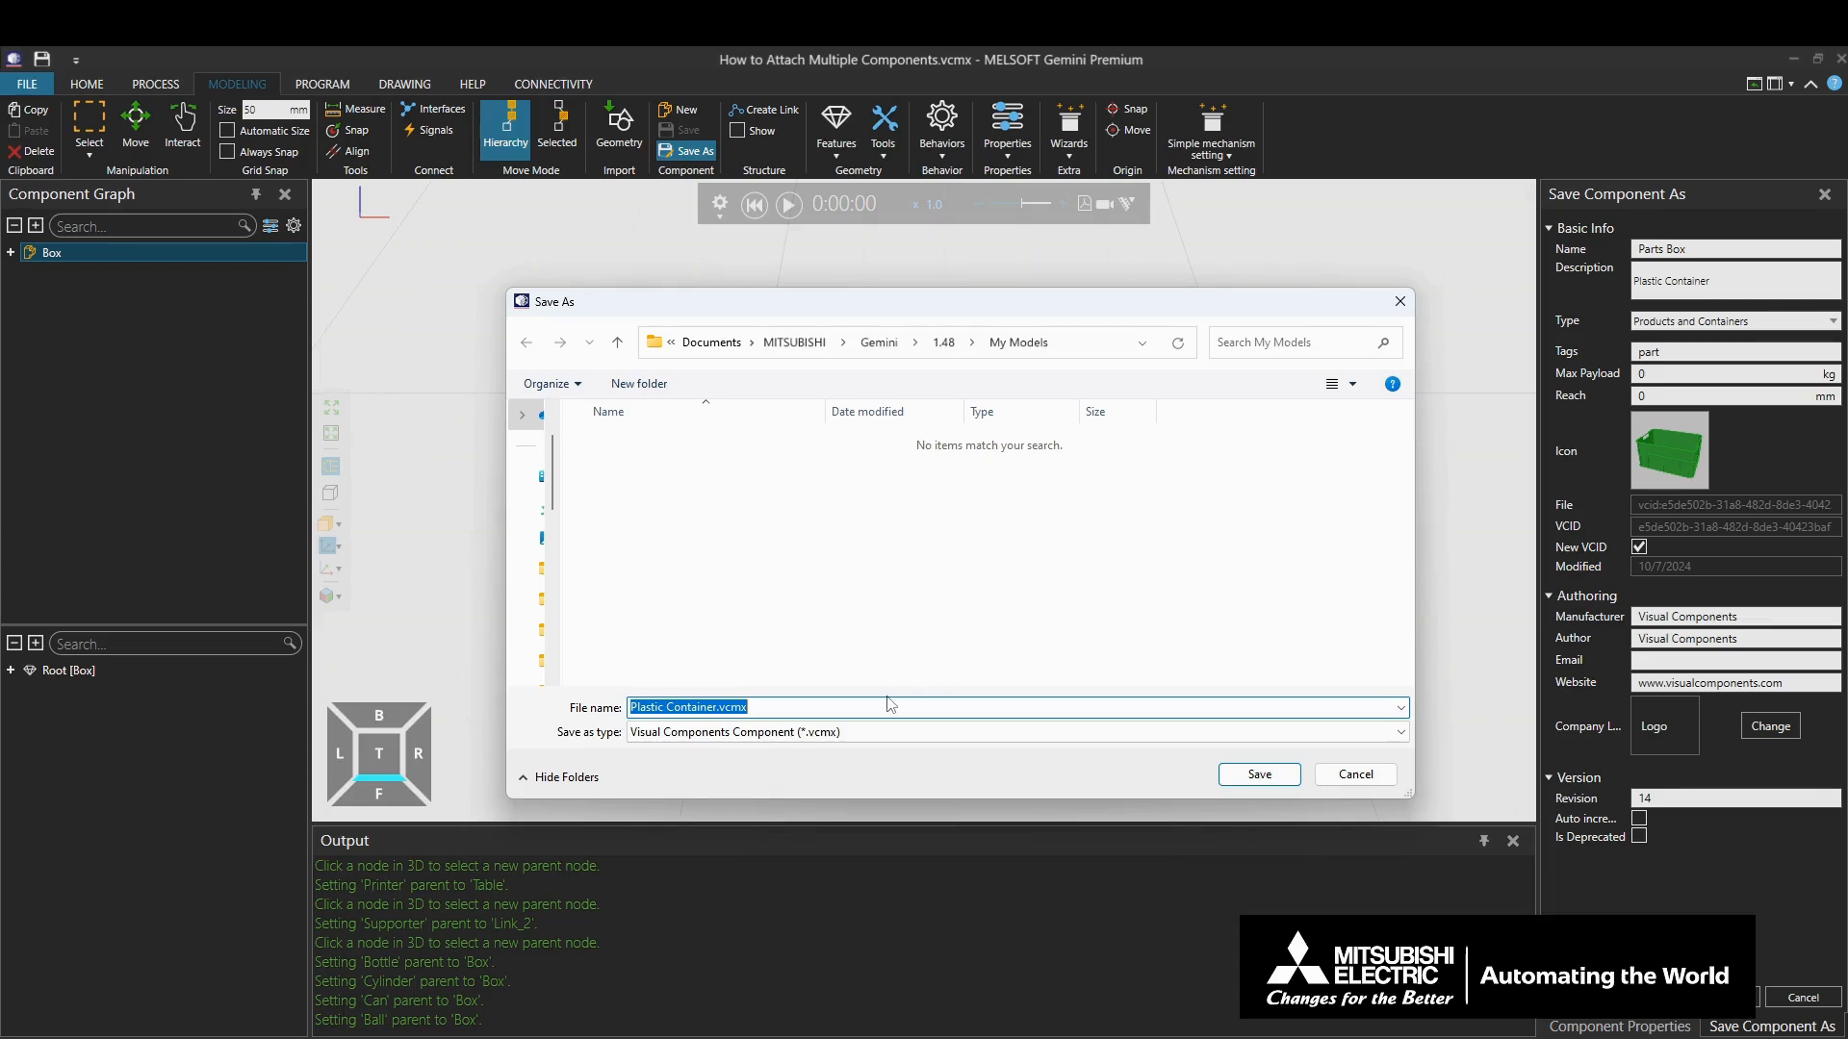
type("Parts Box")
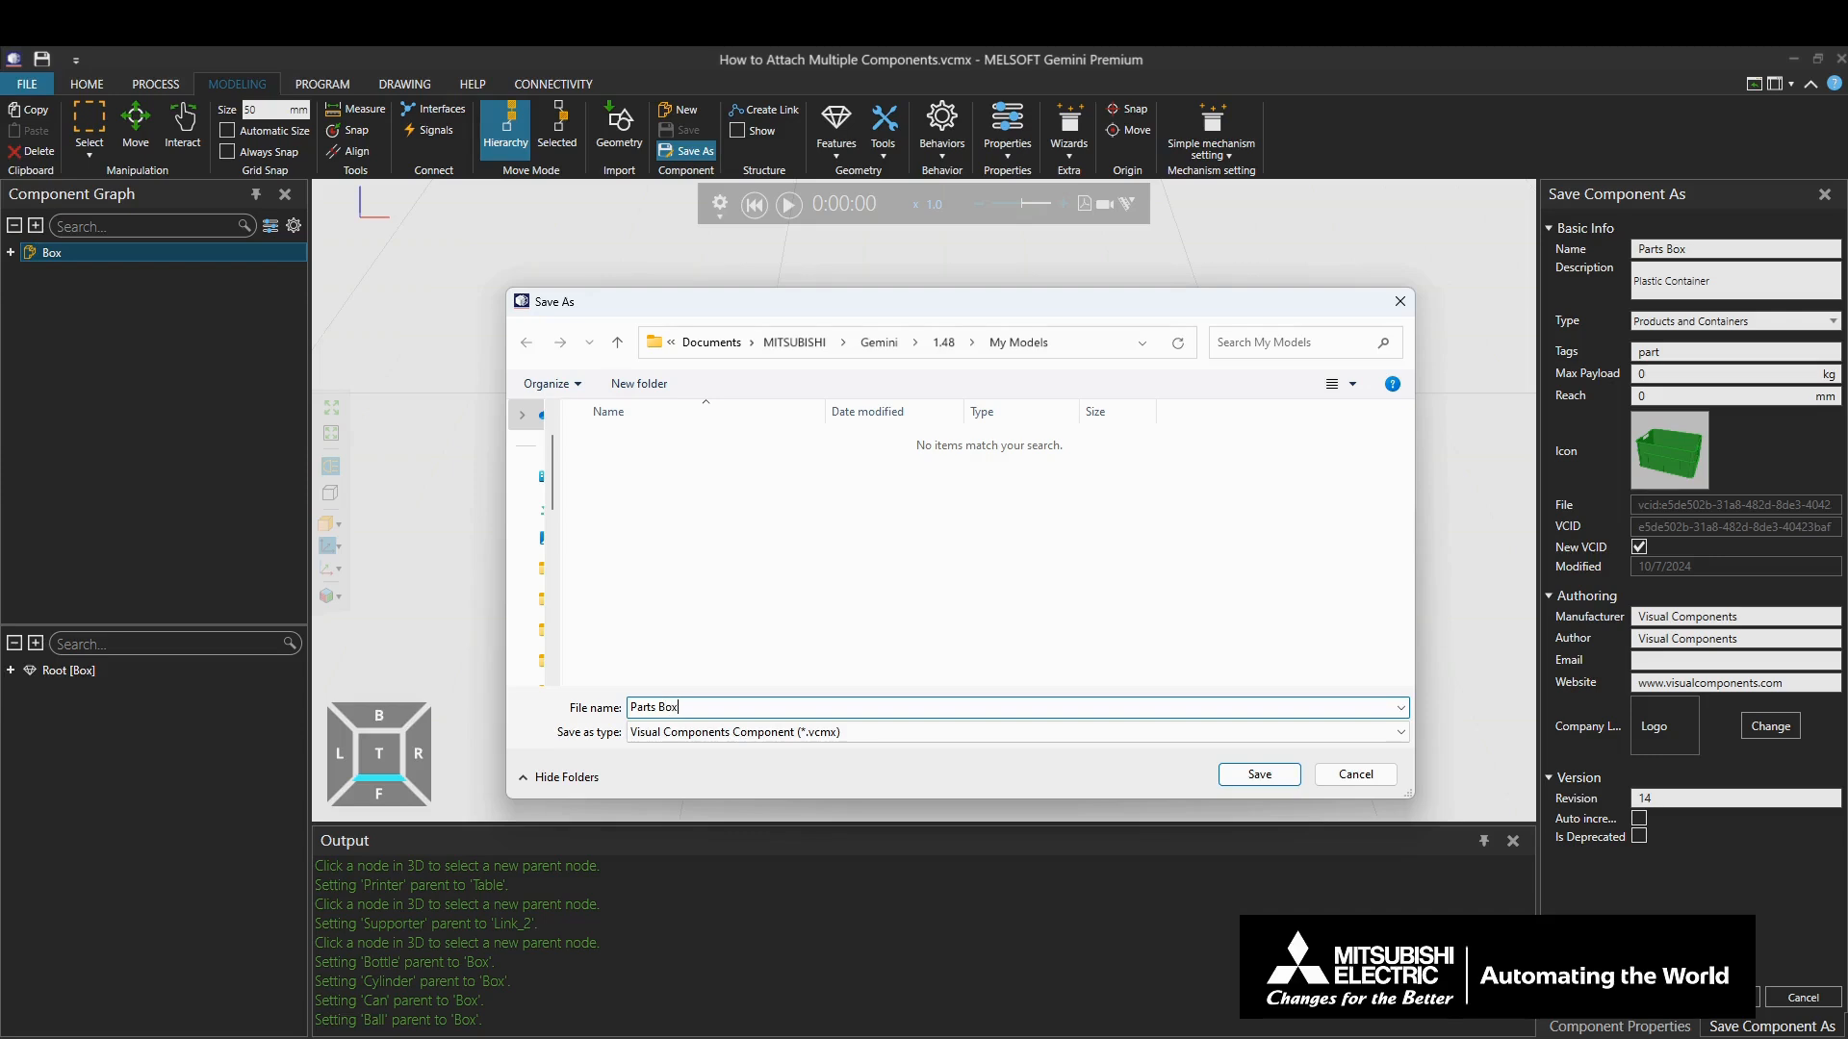
left_click(1261, 774)
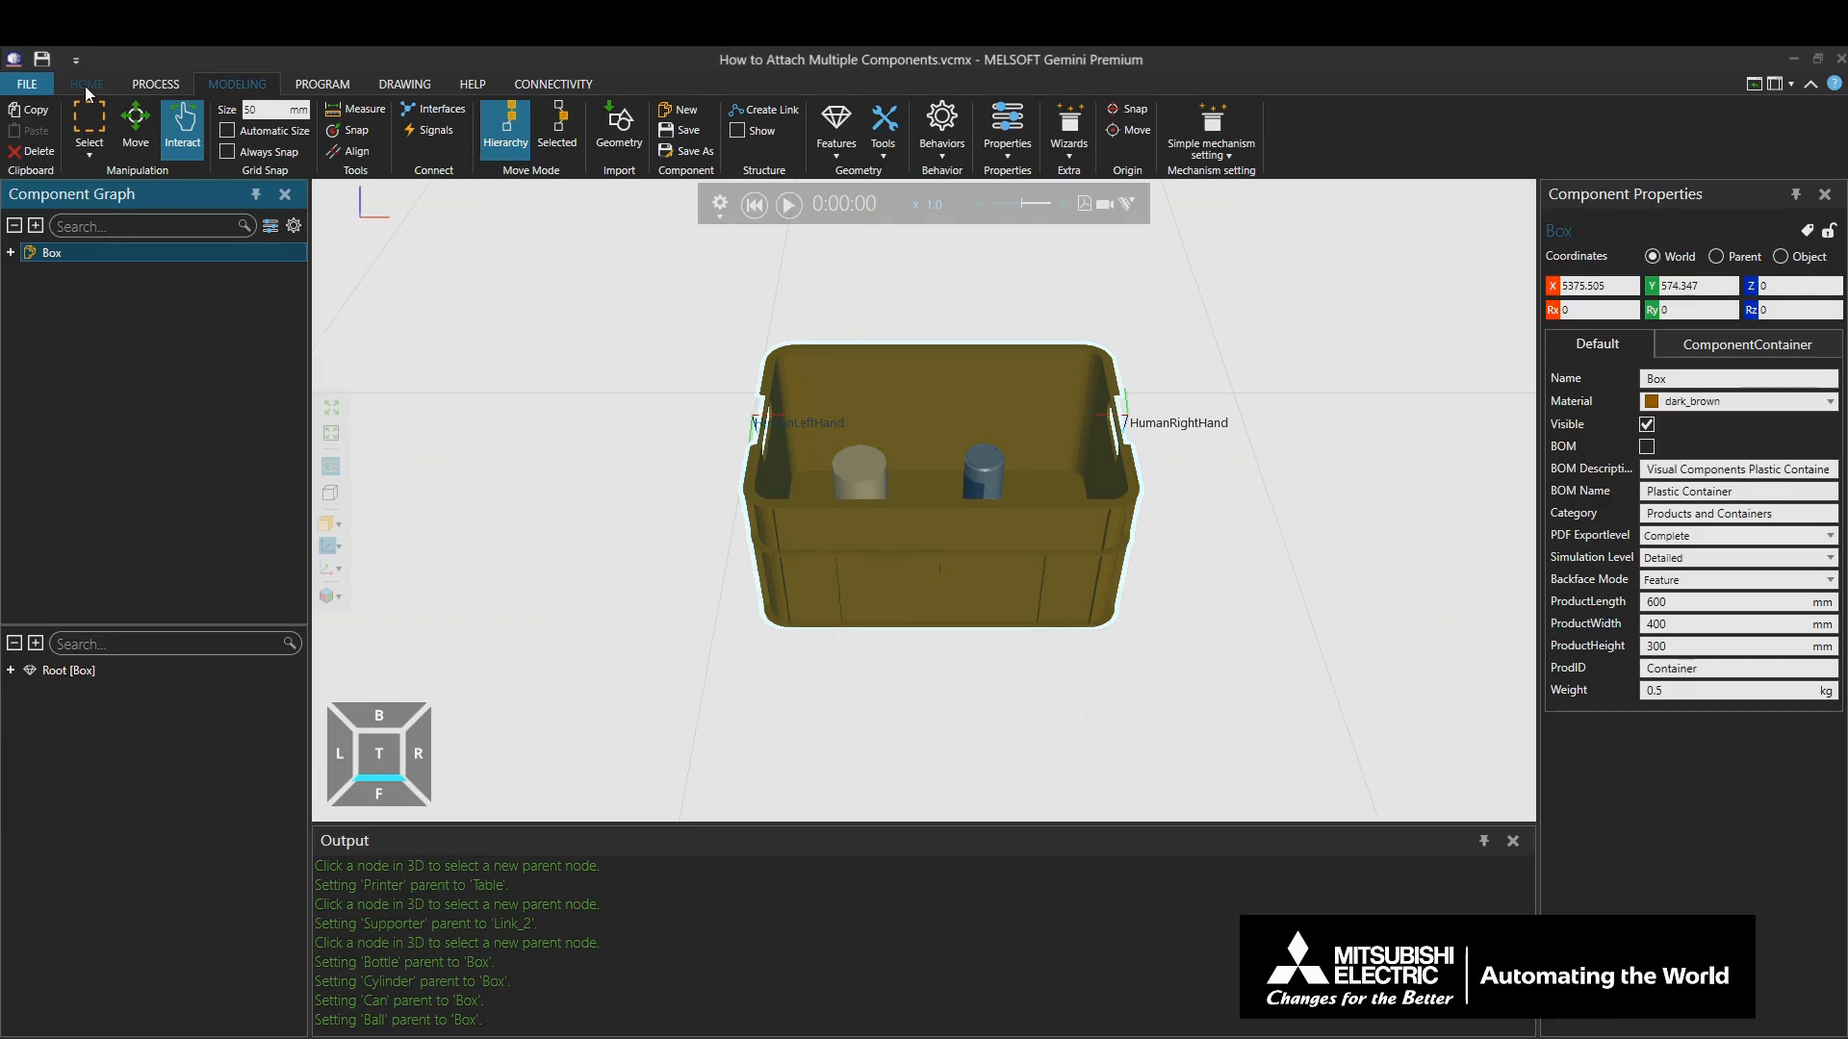
Place the saved Parts Box from the My Models collection beside the original box, at about X 4830, Y 438.
left_click(86, 87)
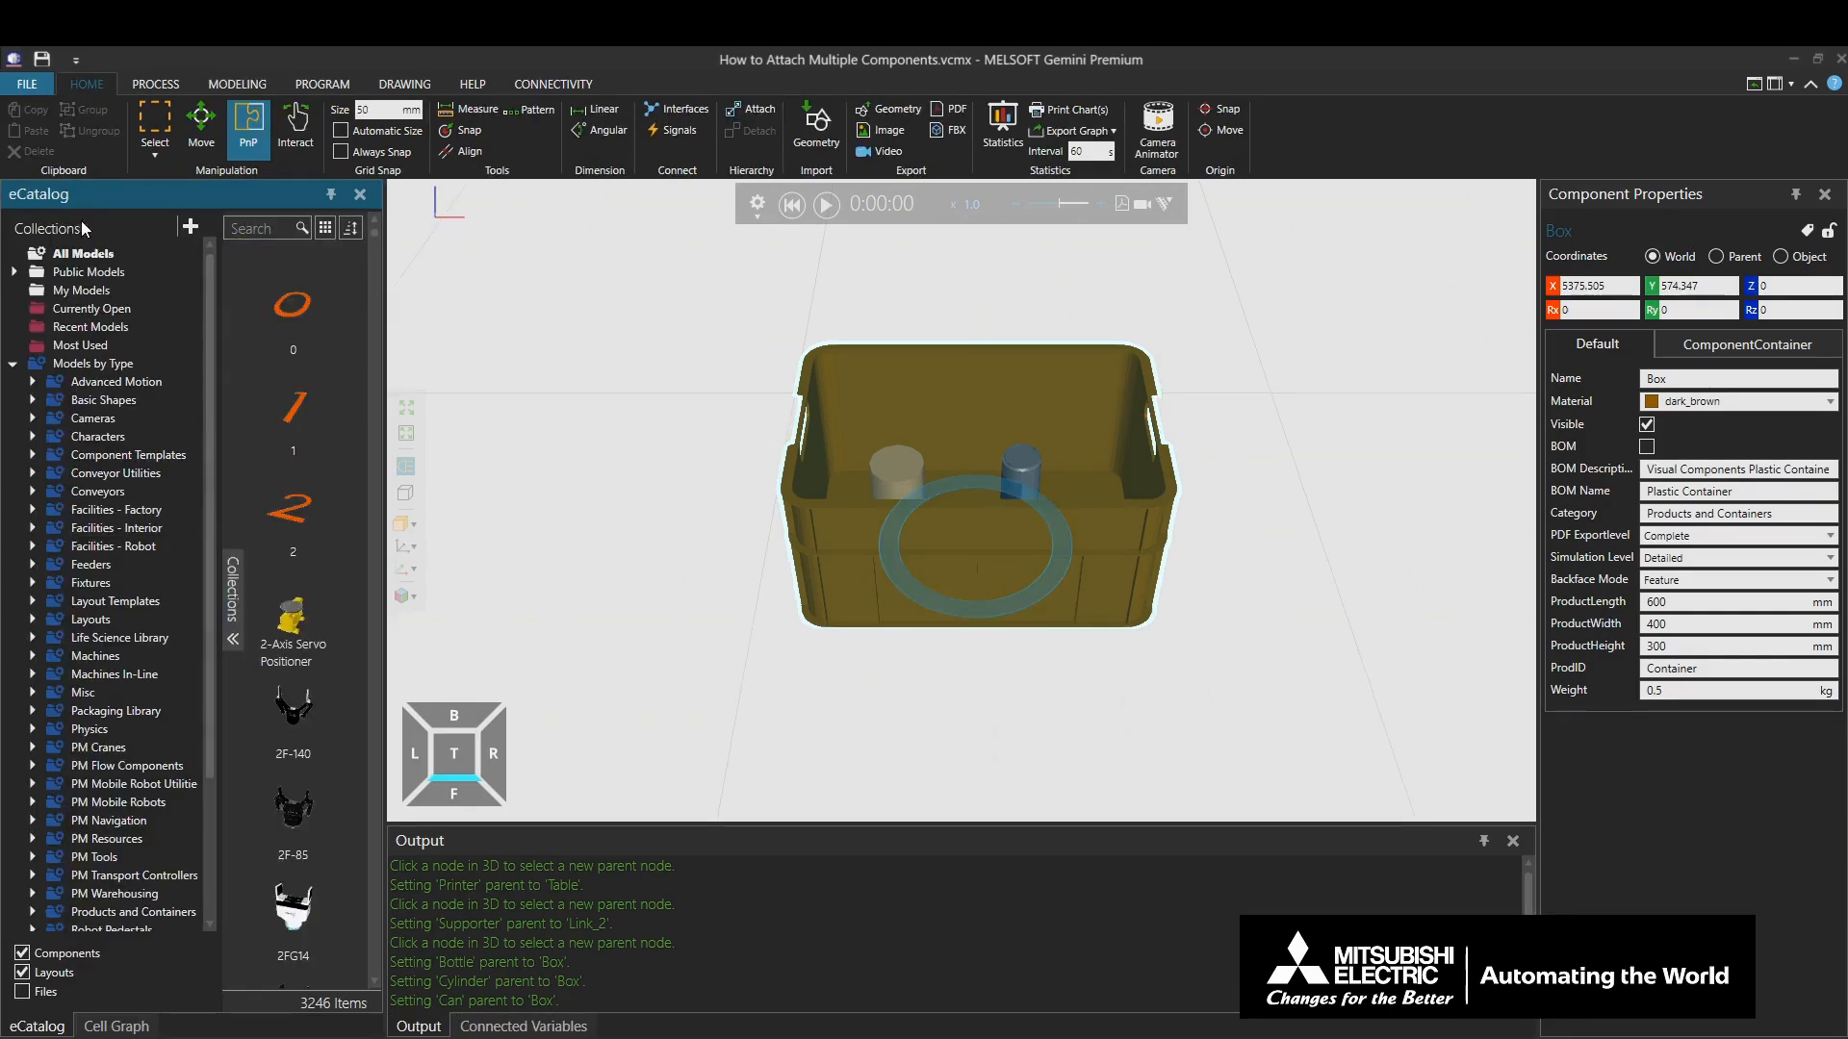
left_click(85, 292)
left_click_drag(296, 316, 655, 599)
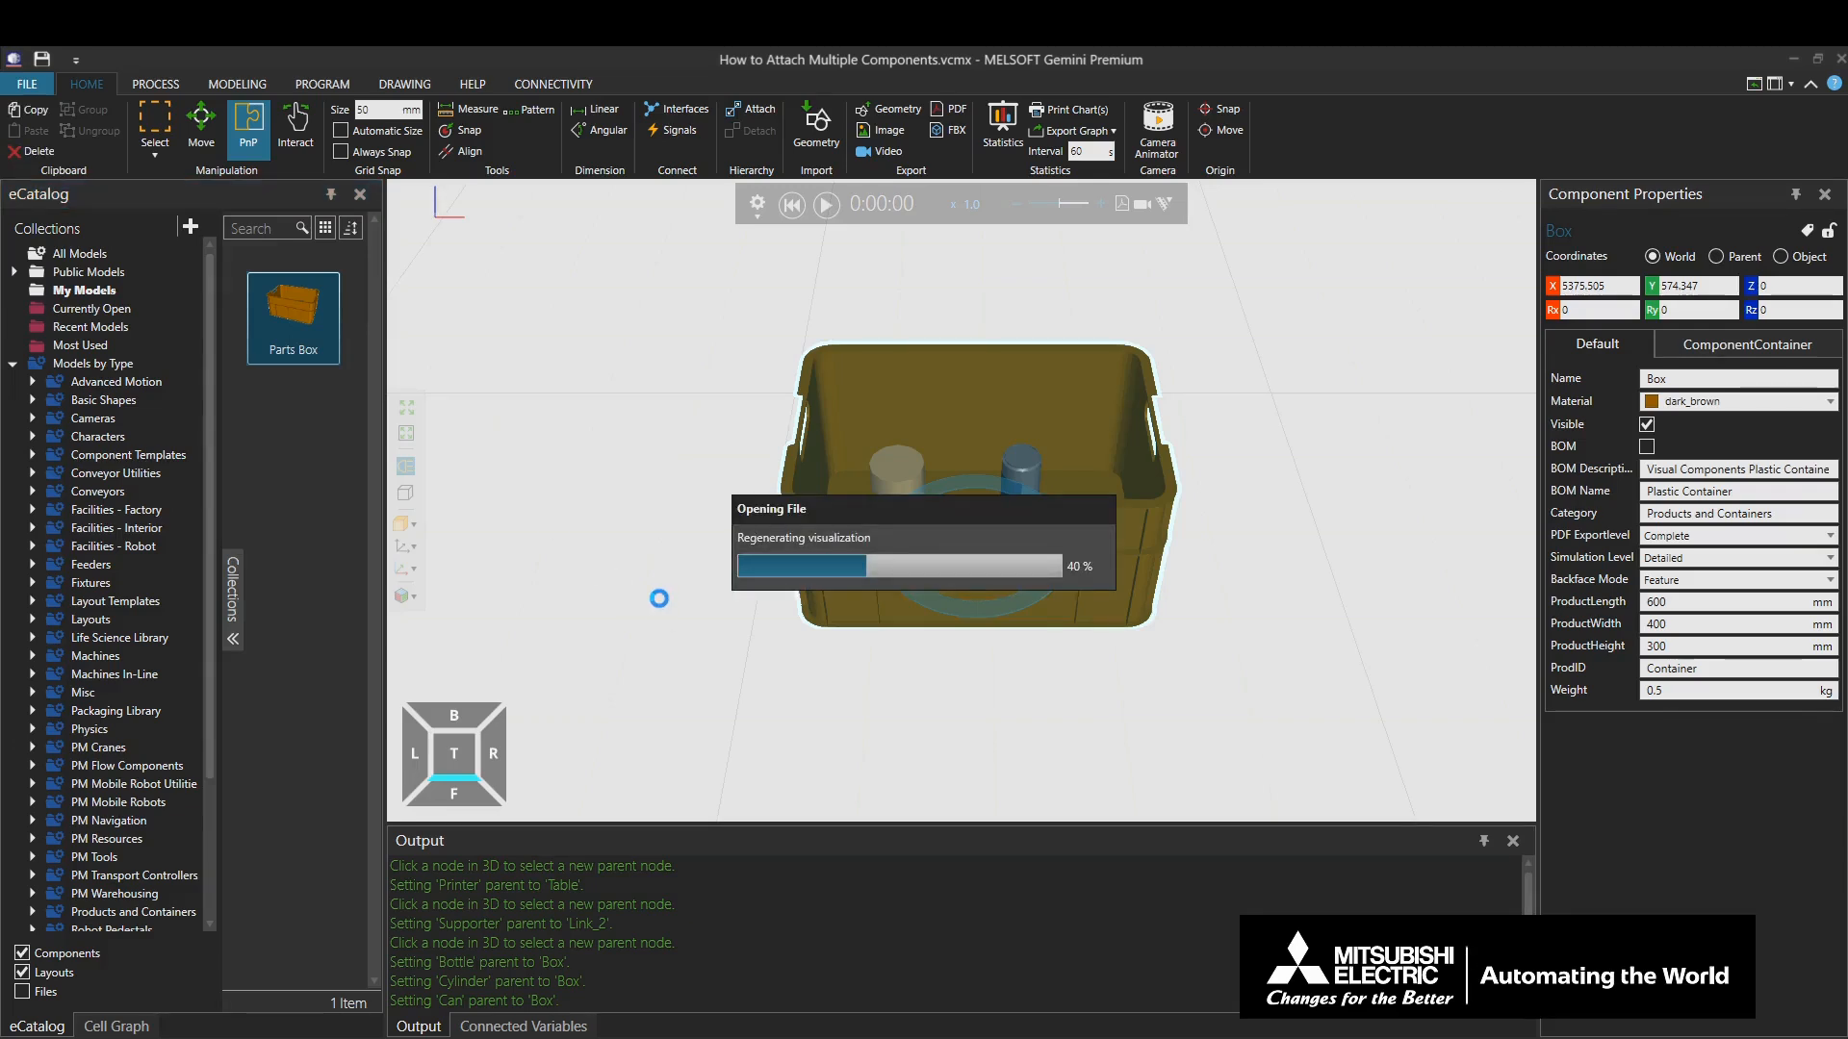
scroll(895, 664, "down", 3)
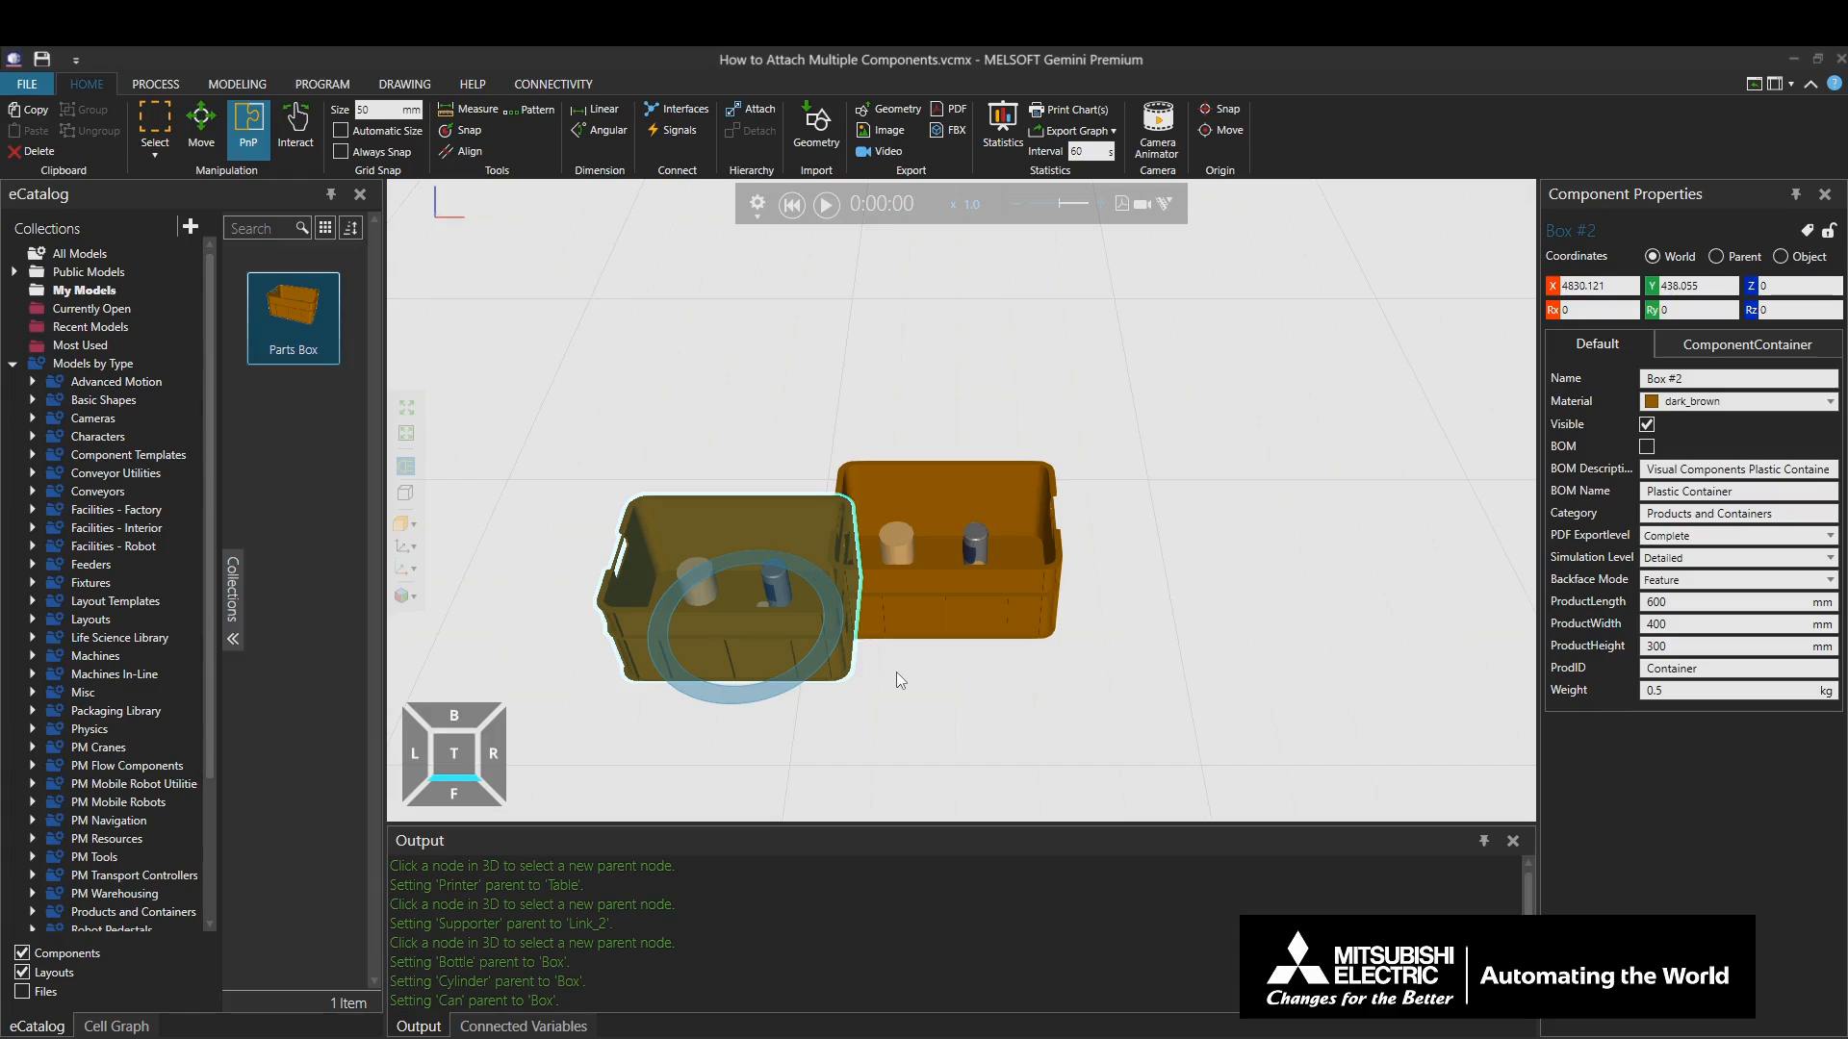
Move the newly placed box with its attached parts to the other side of the original, at about X 6060, Y 426.
left_click(690, 572)
left_click_drag(690, 570, 699, 586)
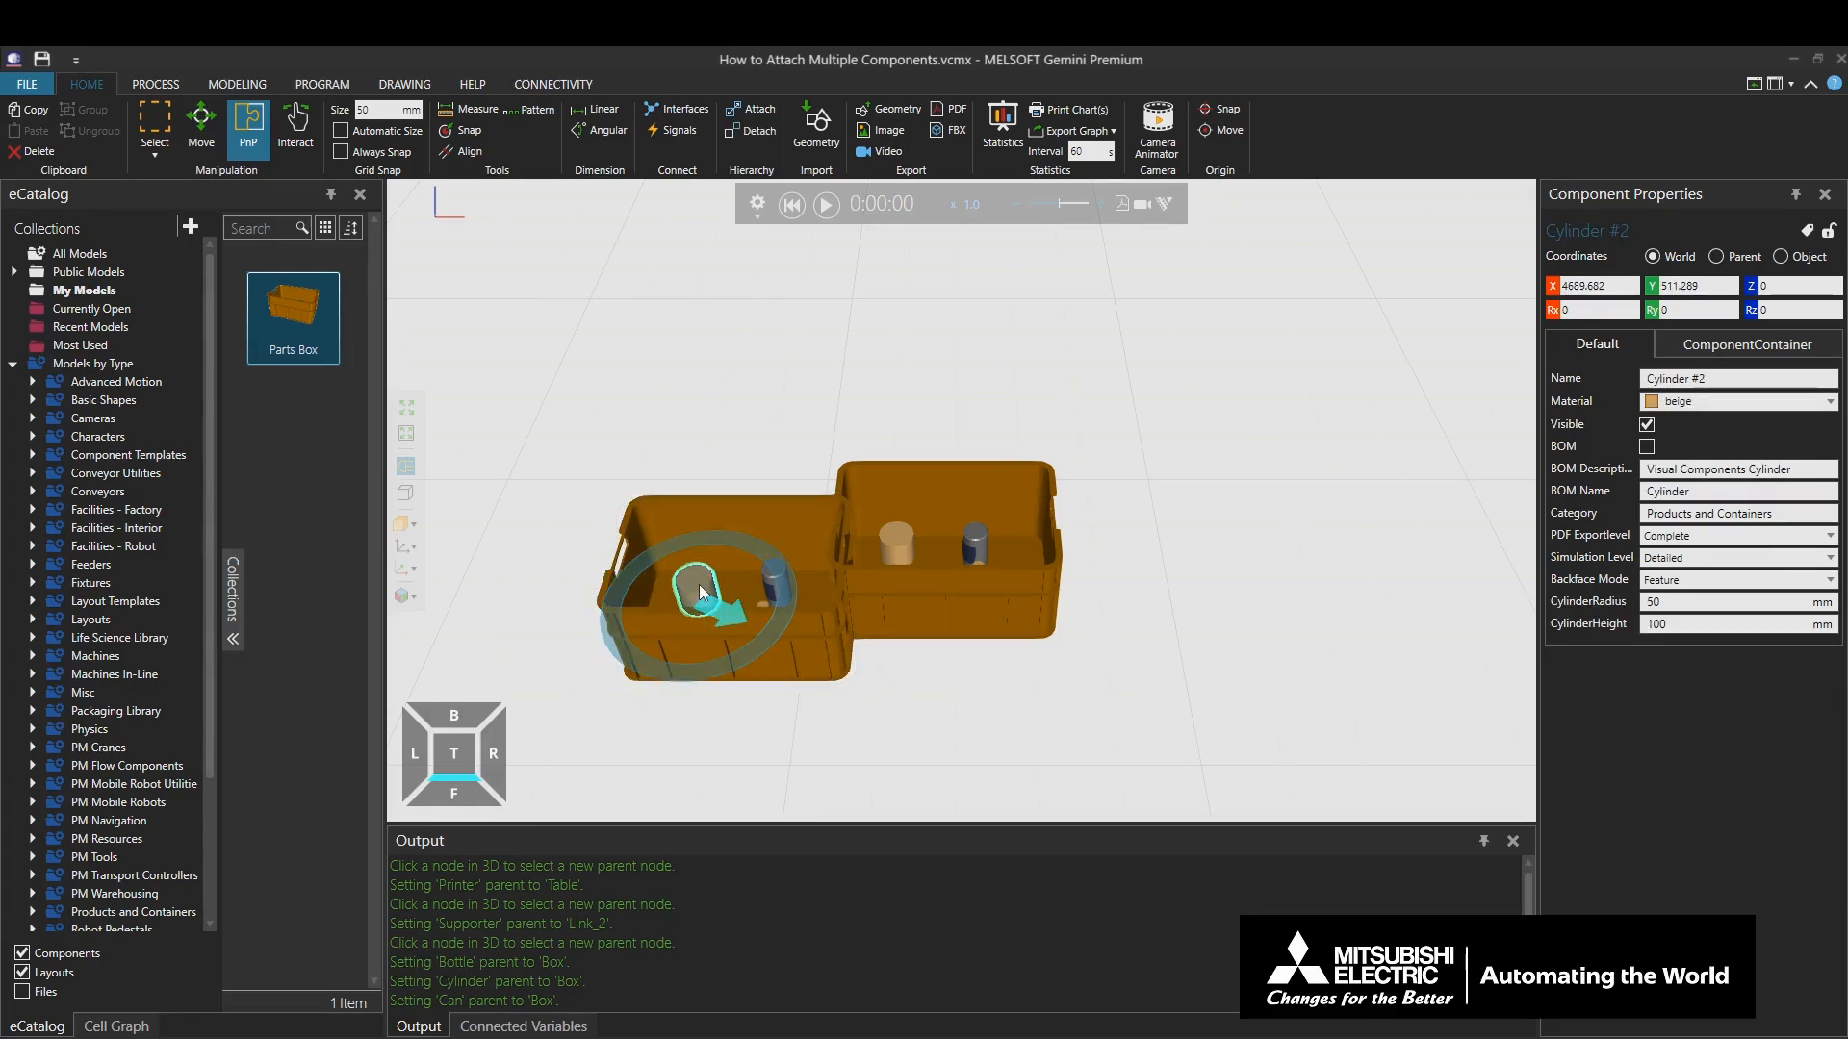
left_click(467, 748)
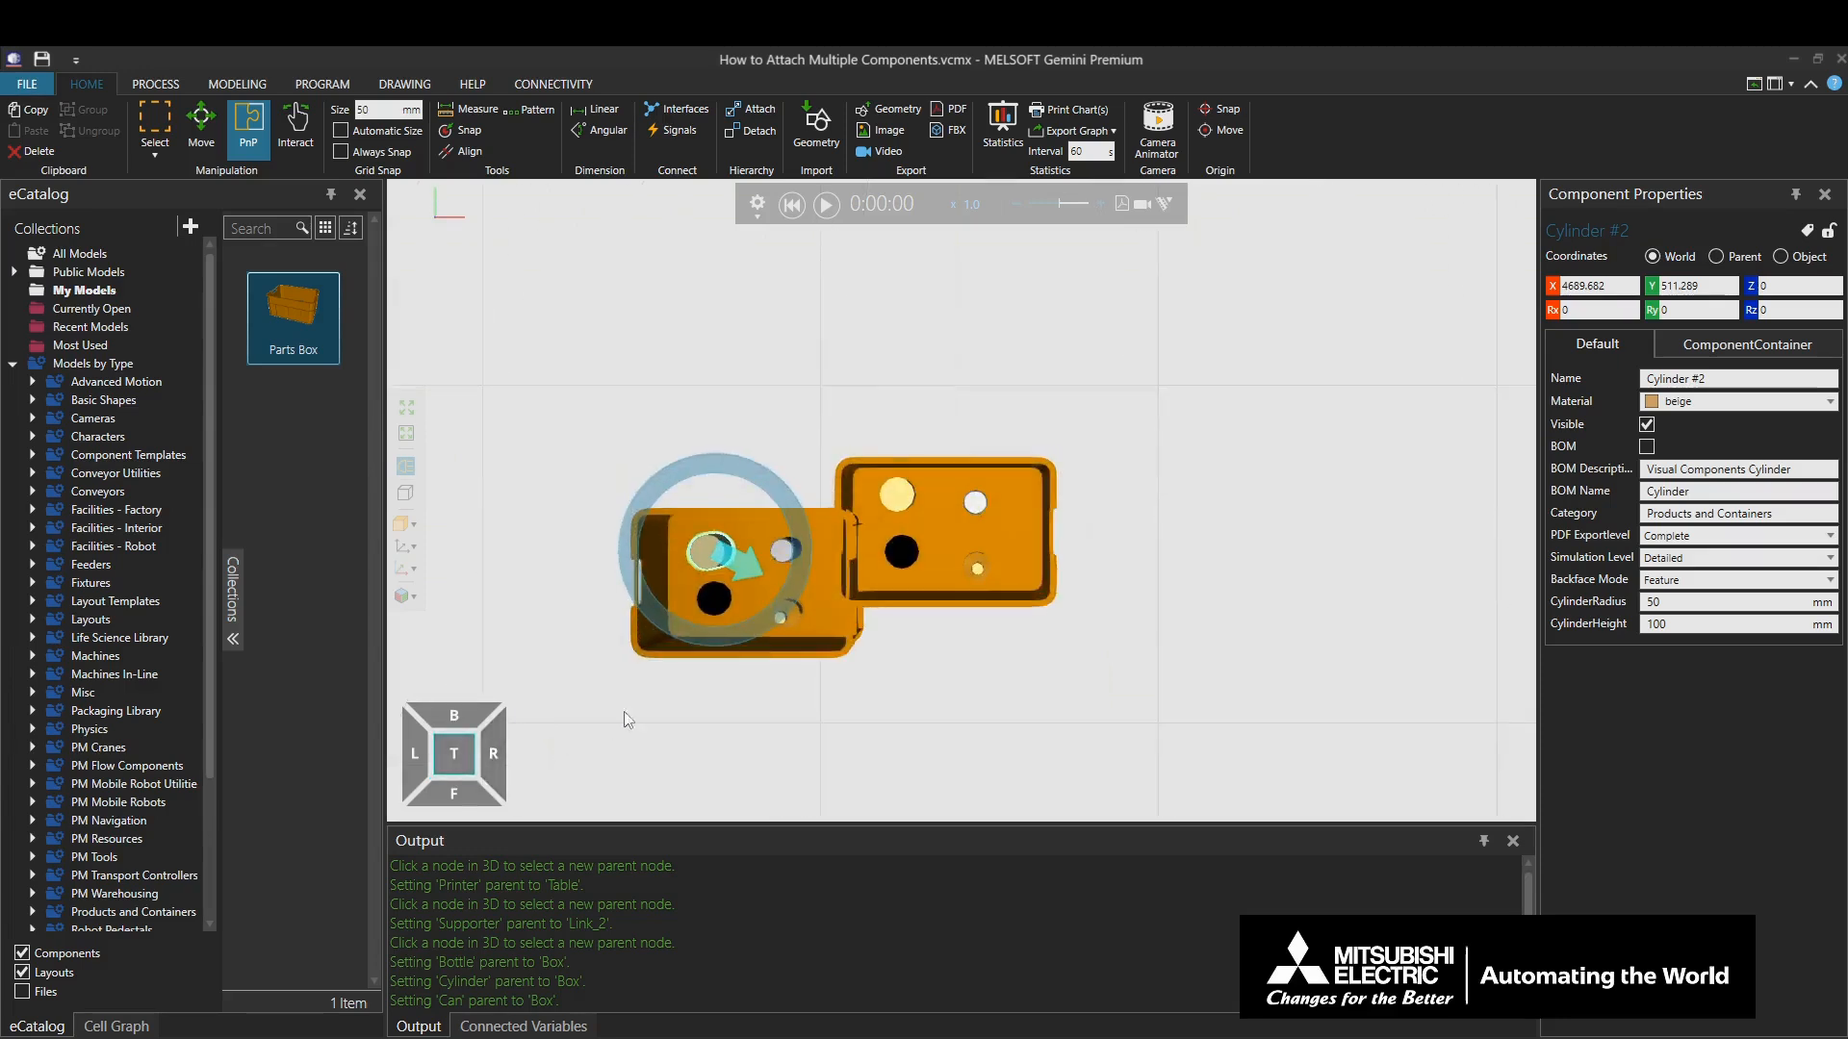
left_click(818, 641)
left_click_drag(791, 580, 1244, 543)
scroll(1245, 622, "up", 5)
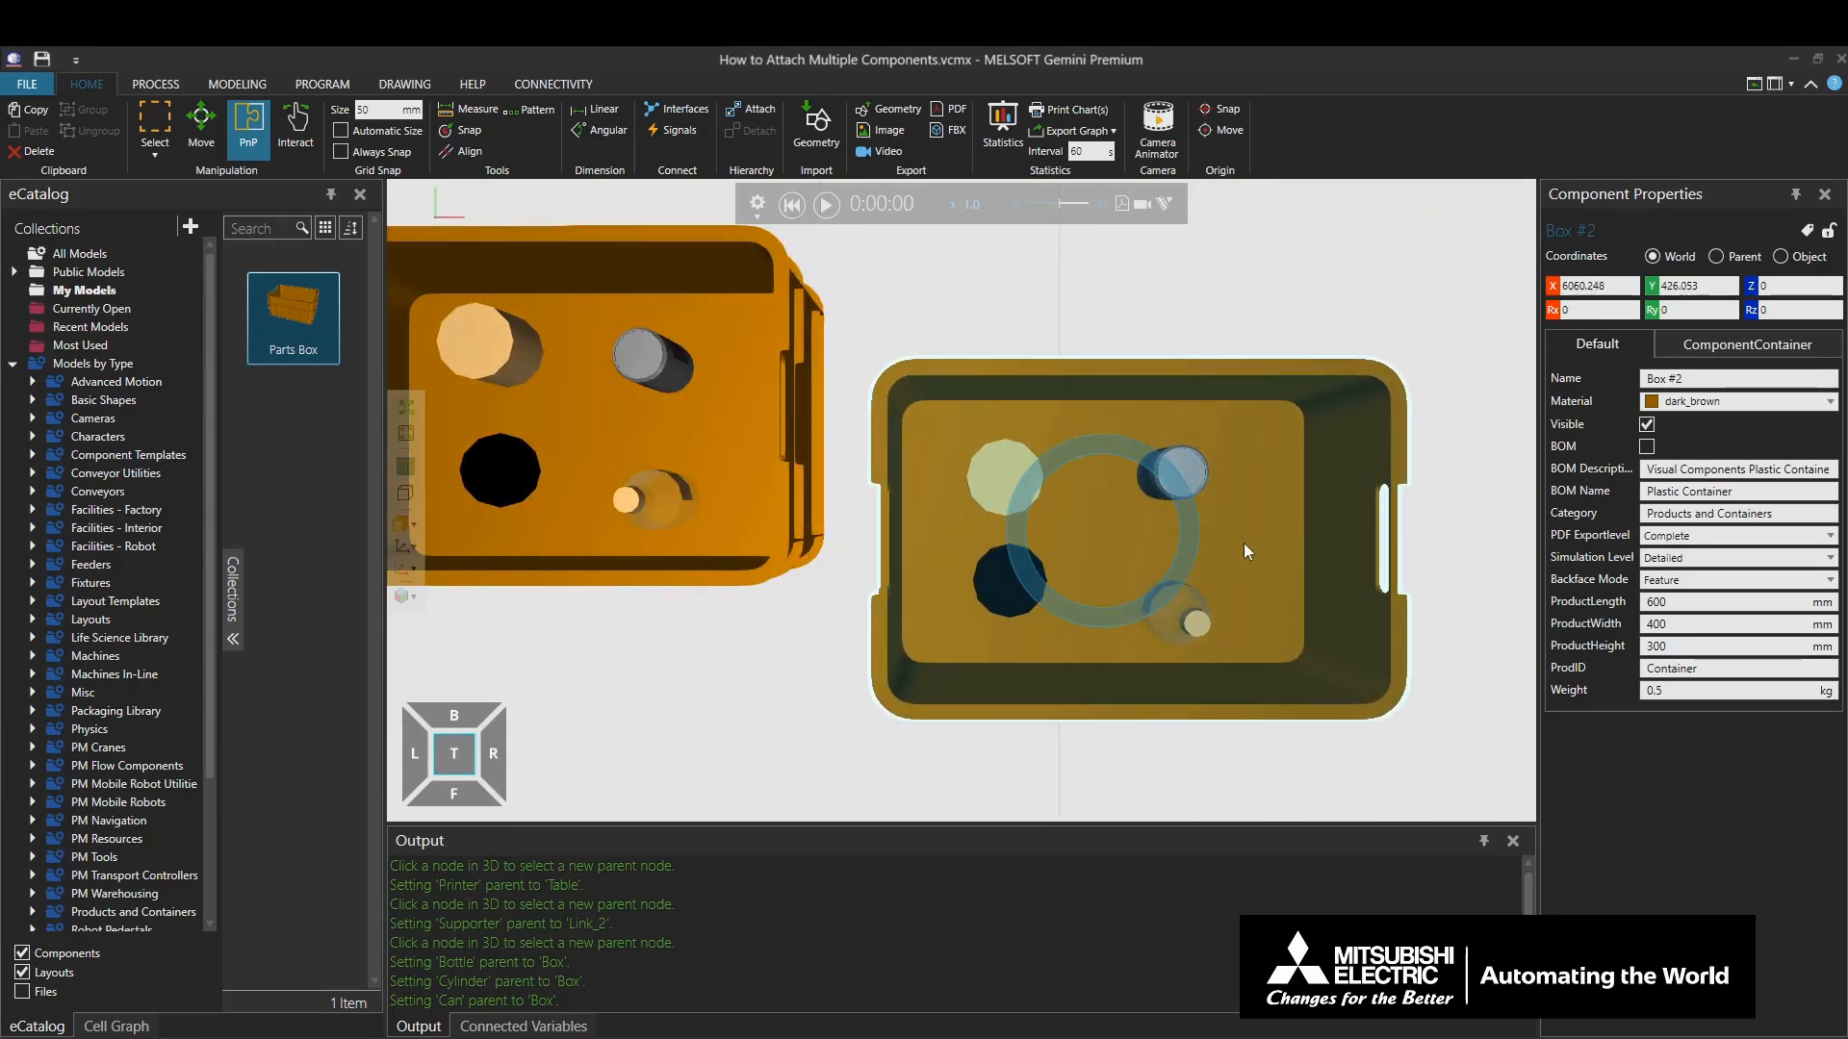
left_click(441, 777)
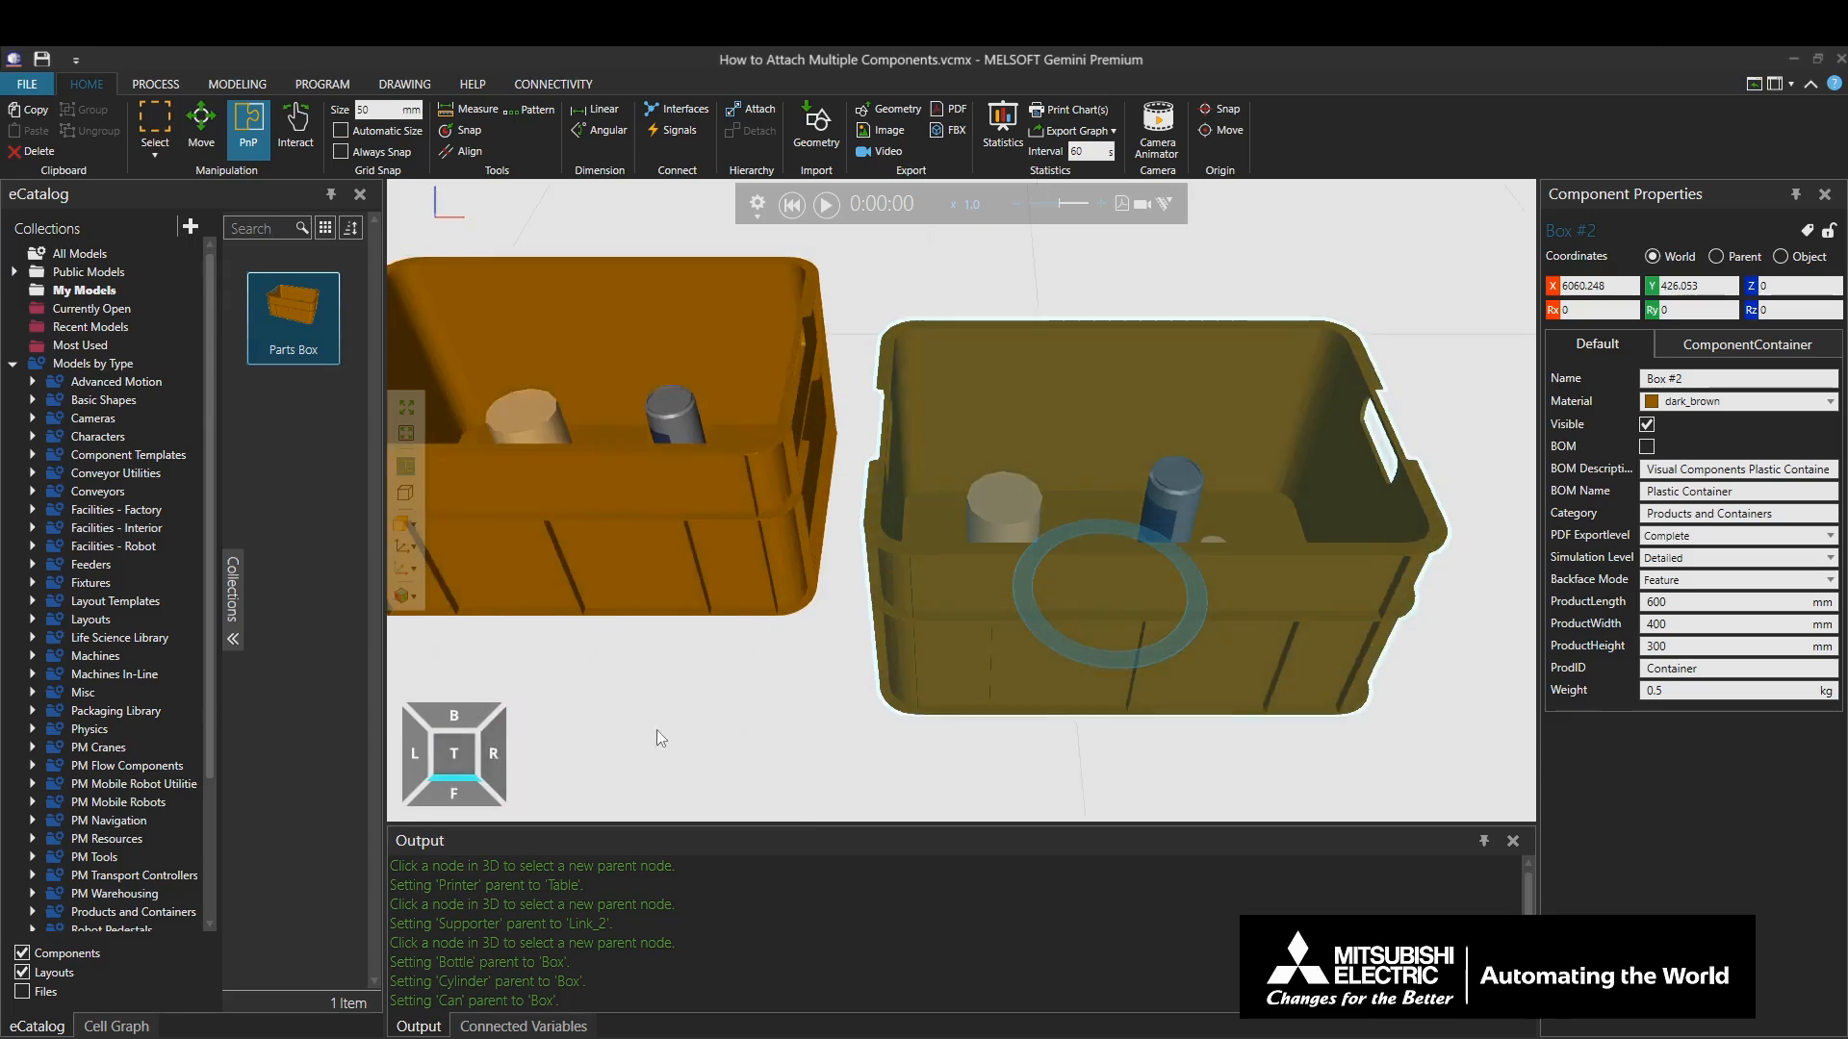